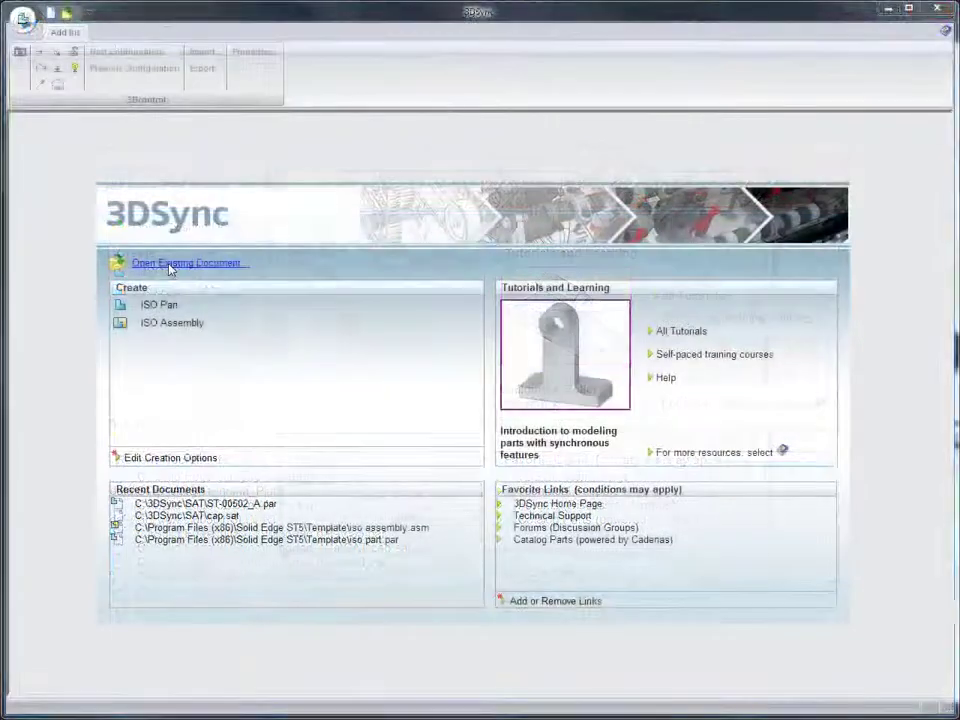
Open the ACIS document cap.sat from the SAT folder.
{"action": "left_click", "coordinate": [170, 265]}
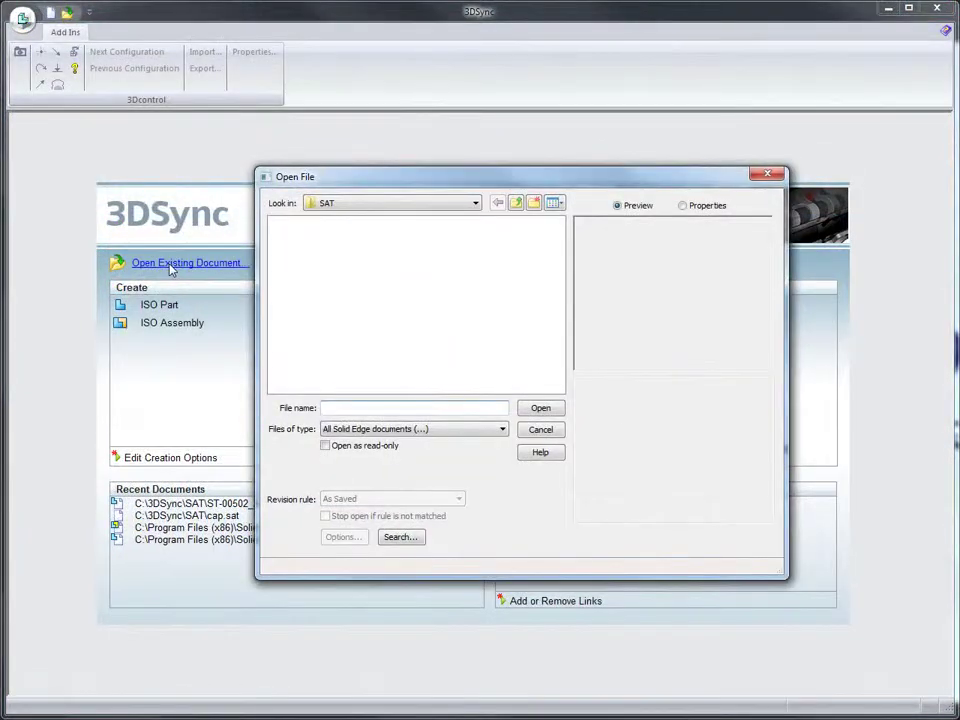
{"action": "left_click", "coordinate": [503, 429]}
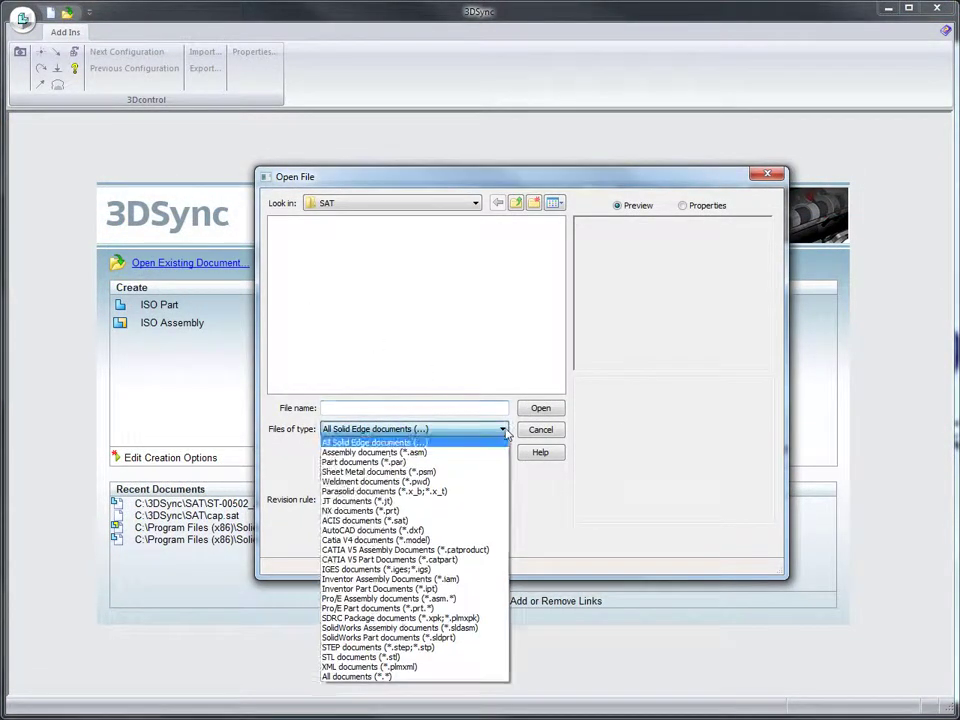
{"action": "left_click", "coordinate": [386, 521]}
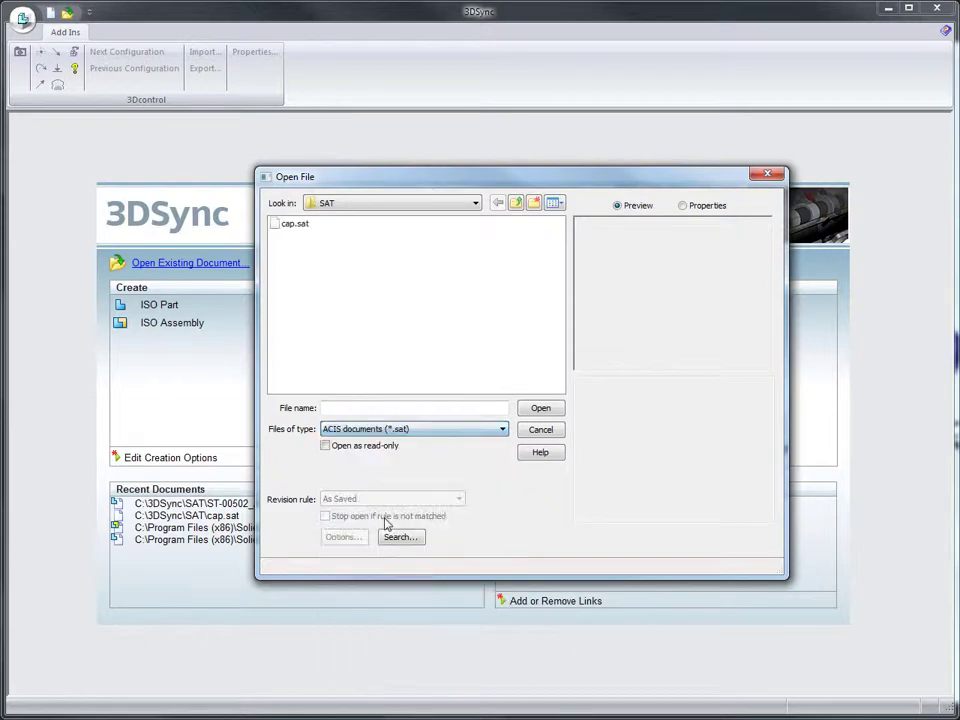
{"action": "left_click", "coordinate": [541, 409]}
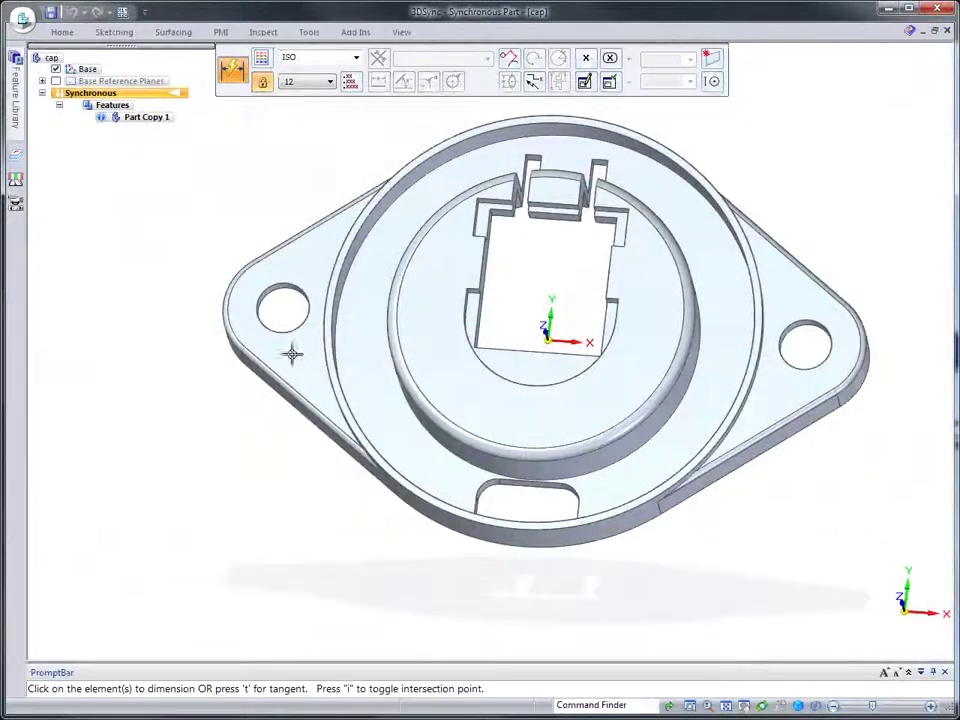
Dimension the centre distance between the two mounting holes and set it to 100 mm.
{"action": "left_click", "coordinate": [286, 328]}
{"action": "left_click", "coordinate": [790, 355]}
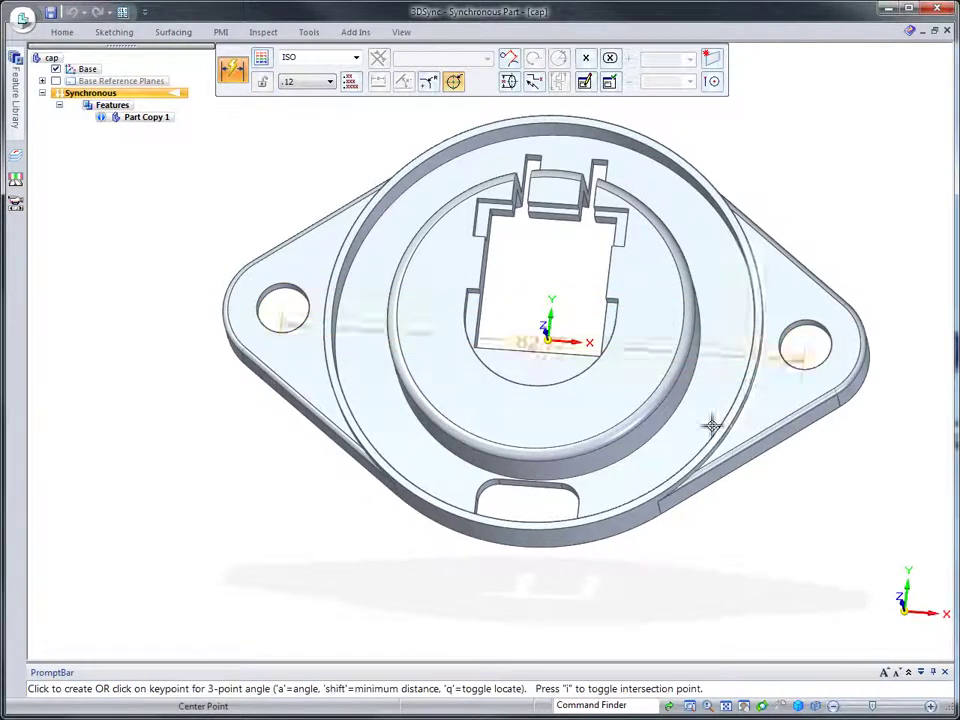
{"action": "left_click", "coordinate": [558, 608]}
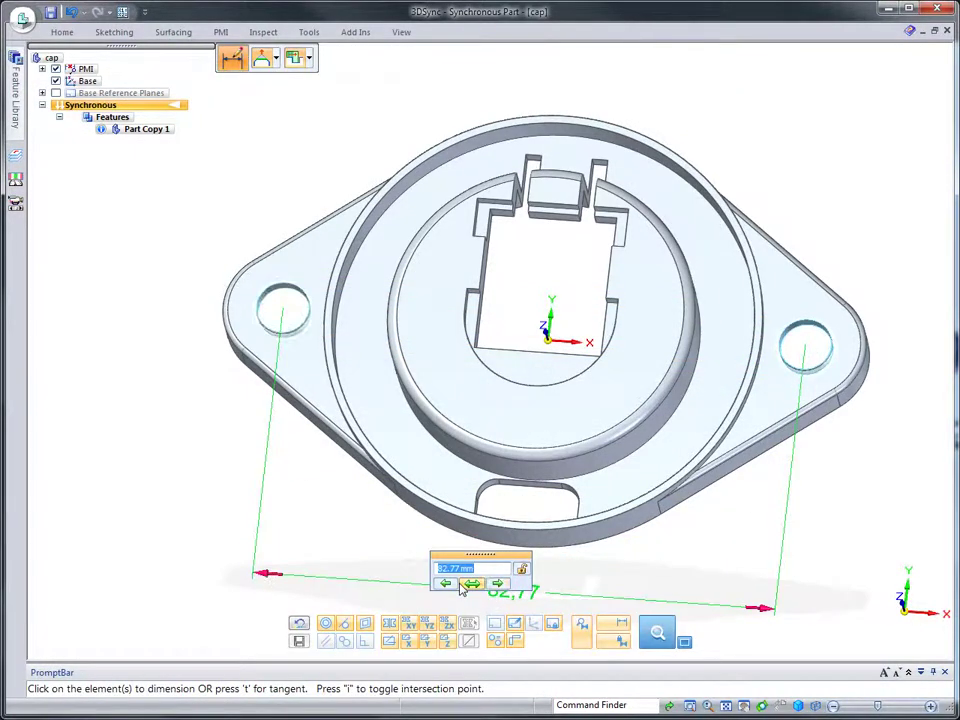
{"action": "type", "text": "100"}
{"action": "key", "text": "Return"}
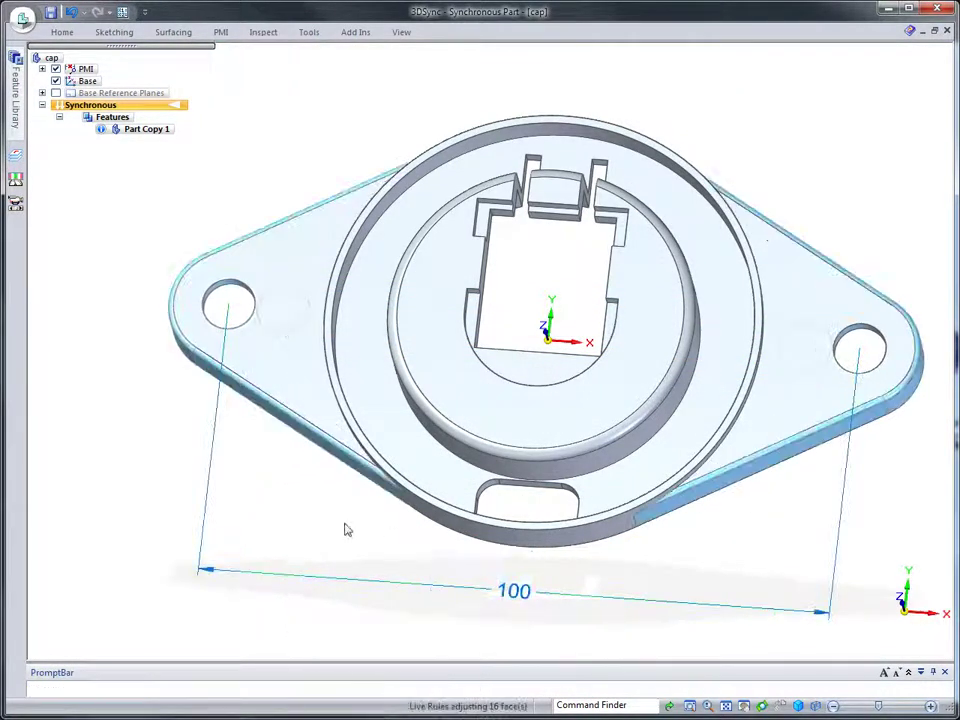
Dimension the radius of the rounded flange end and set it to 15 mm.
{"action": "left_click", "coordinate": [188, 355]}
{"action": "left_click", "coordinate": [142, 380]}
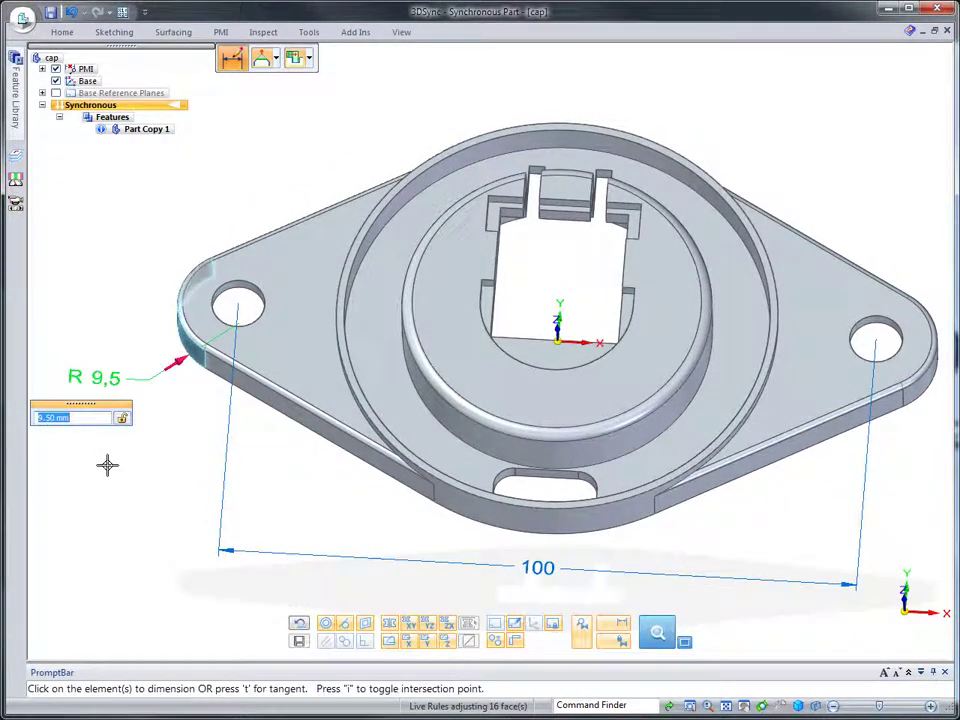
{"action": "type", "text": "15"}
{"action": "key", "text": "Return"}
{"action": "key", "text": "Escape"}
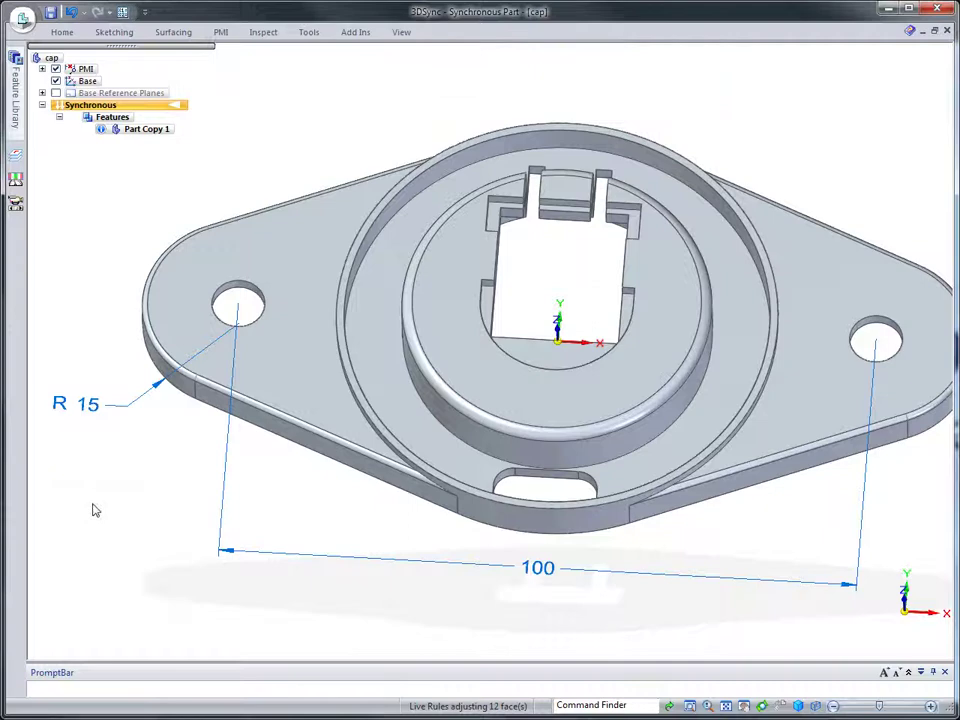
Sketch a 15 mm diameter circle concentric with each mounting hole on the locked flange face.
{"action": "right_click", "coordinate": [93, 510]}
{"action": "left_click", "coordinate": [94, 507]}
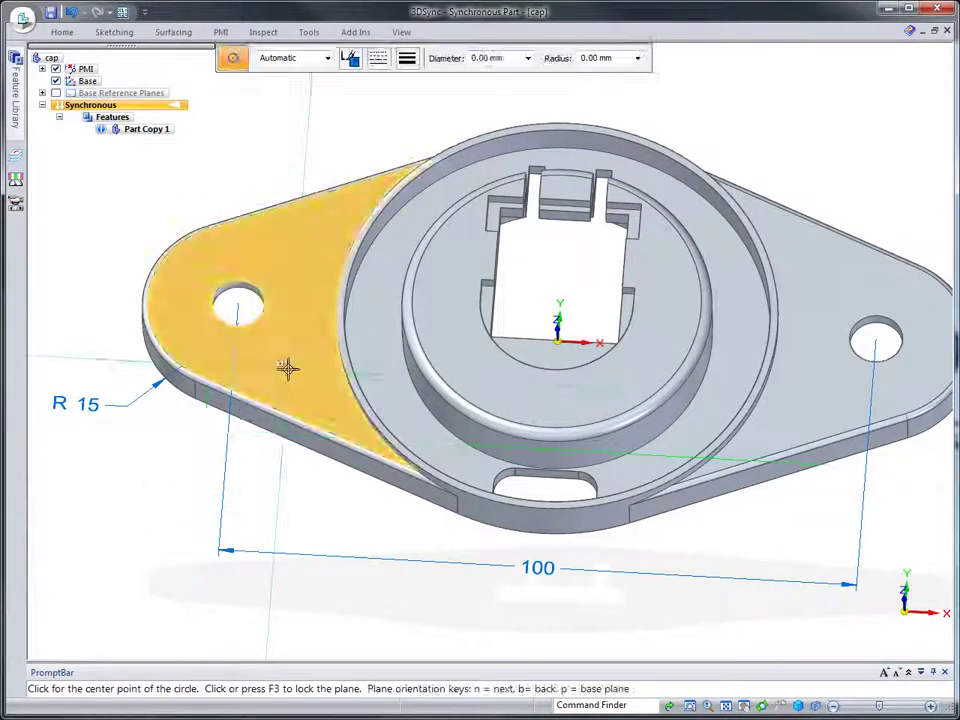
{"action": "key", "text": "F3"}
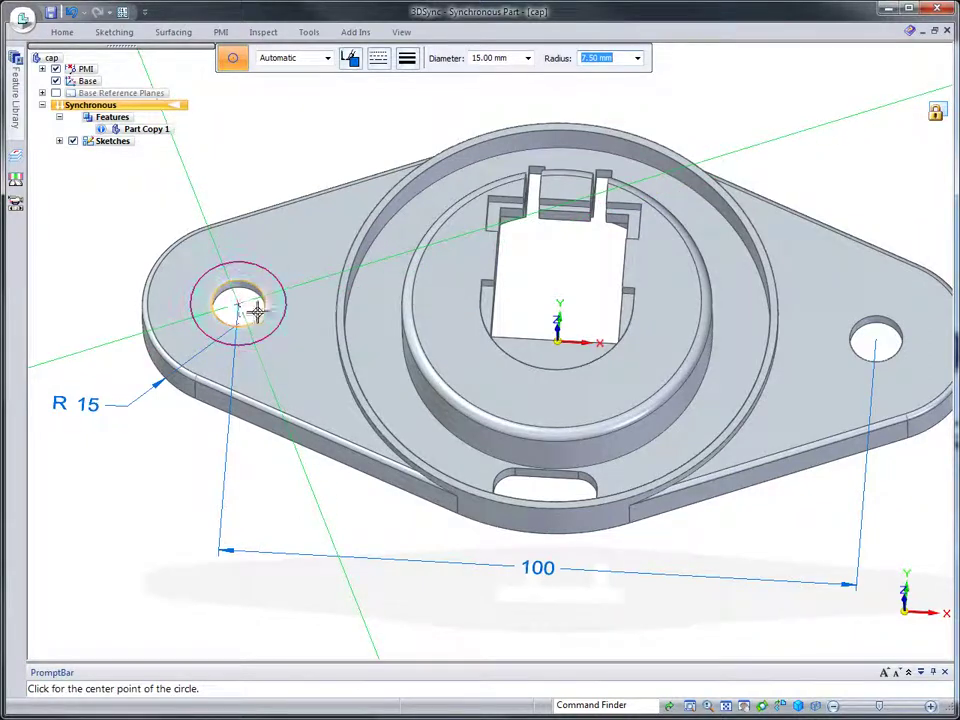
{"action": "left_click", "coordinate": [257, 313]}
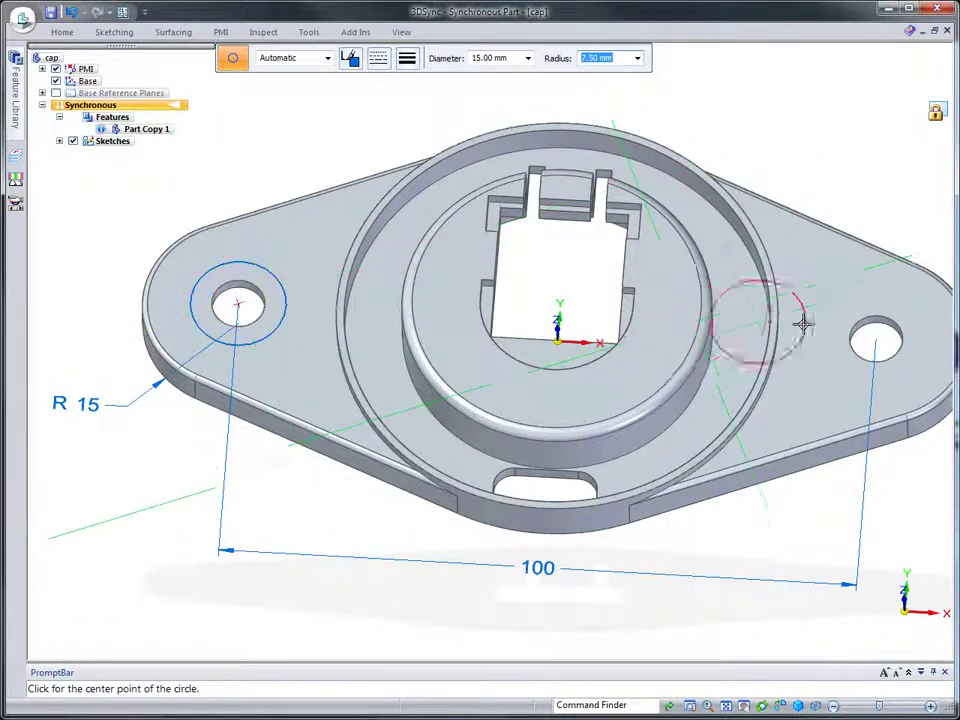
{"action": "left_click", "coordinate": [874, 342]}
{"action": "key", "text": "Escape"}
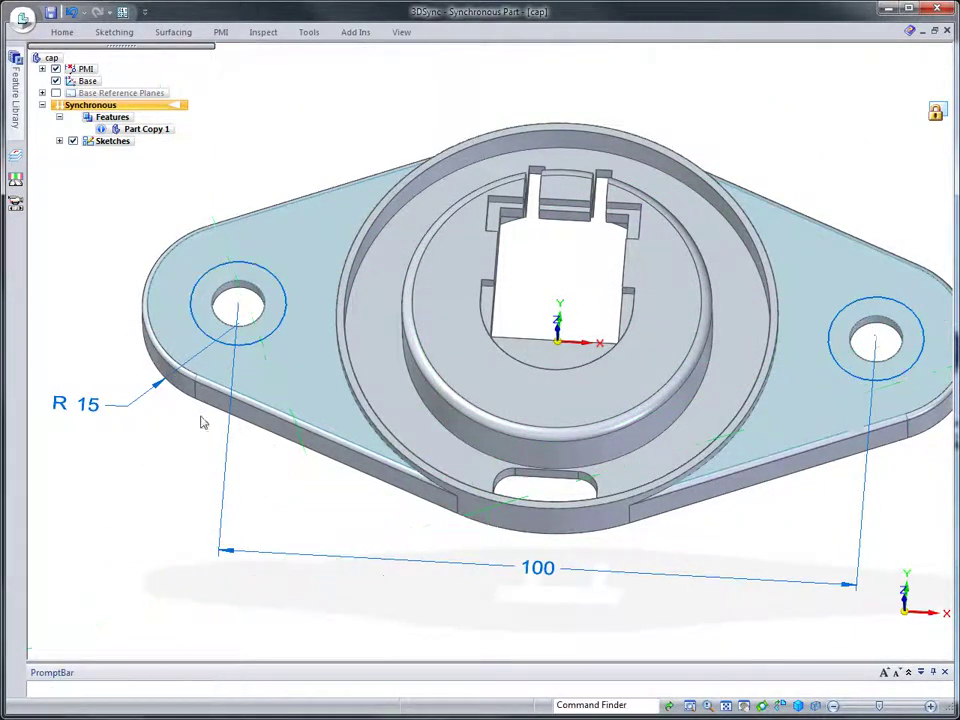
Extrude the ring regions around both mounting holes up to the edge of the circular rim.
{"action": "left_click", "coordinate": [211, 311]}
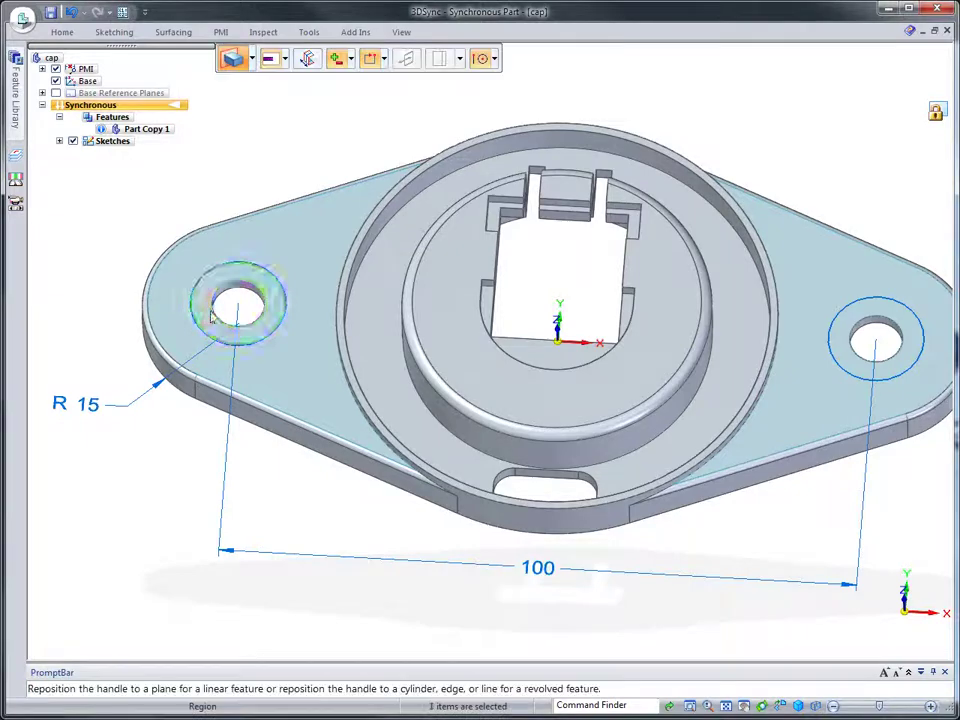
{"action": "left_click", "coordinate": [843, 354]}
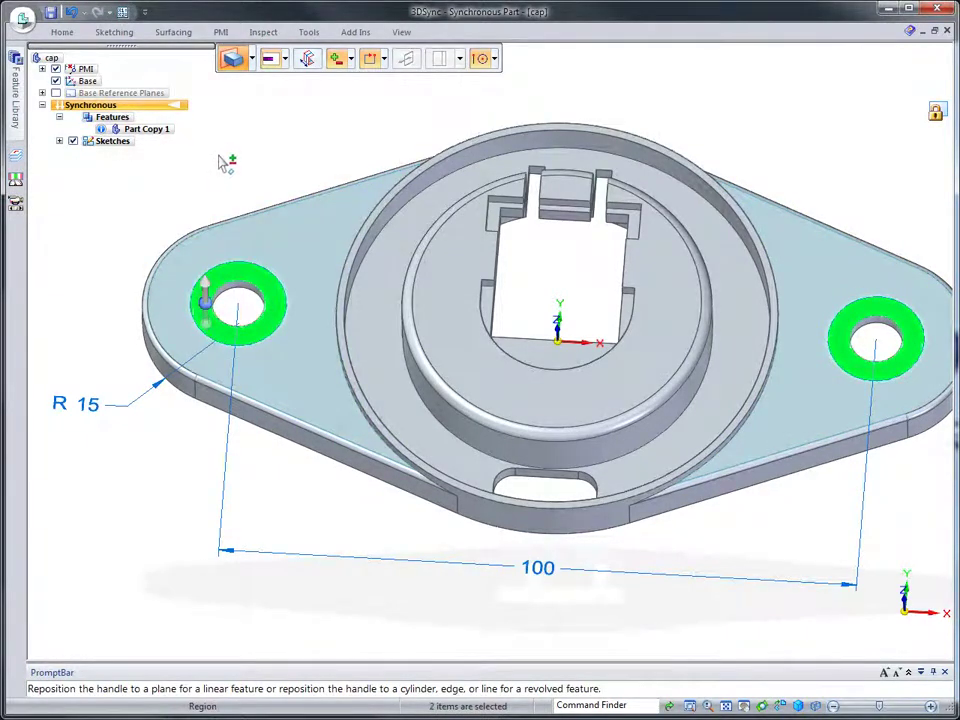
{"action": "middle_click_drag", "start_coordinate": [221, 156], "coordinate": [253, 187]}
{"action": "left_click", "coordinate": [226, 279]}
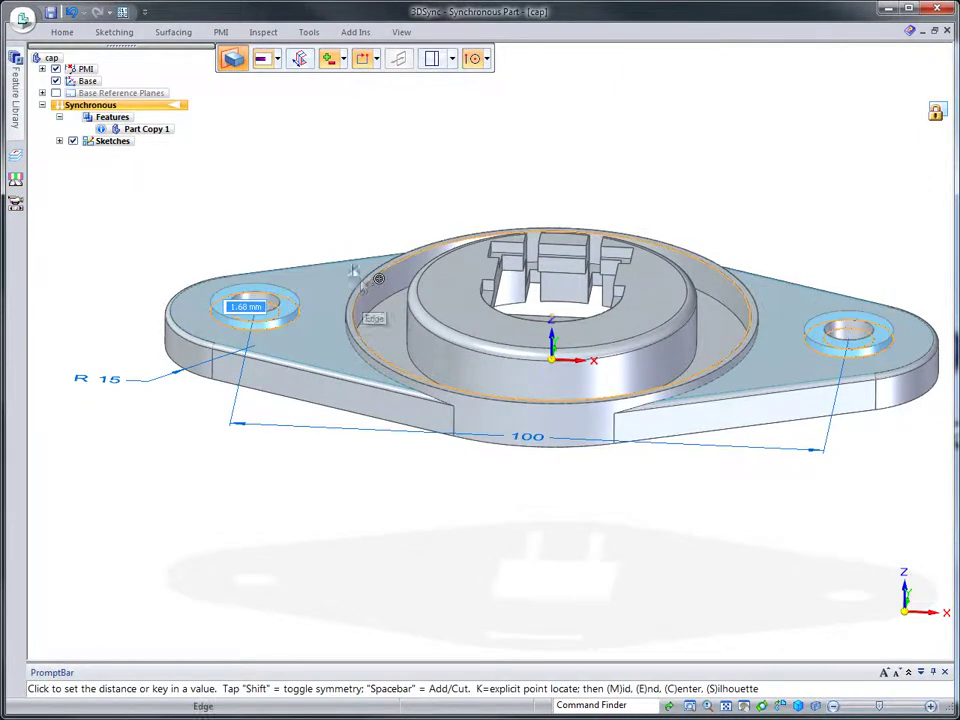
{"action": "left_click", "coordinate": [355, 273]}
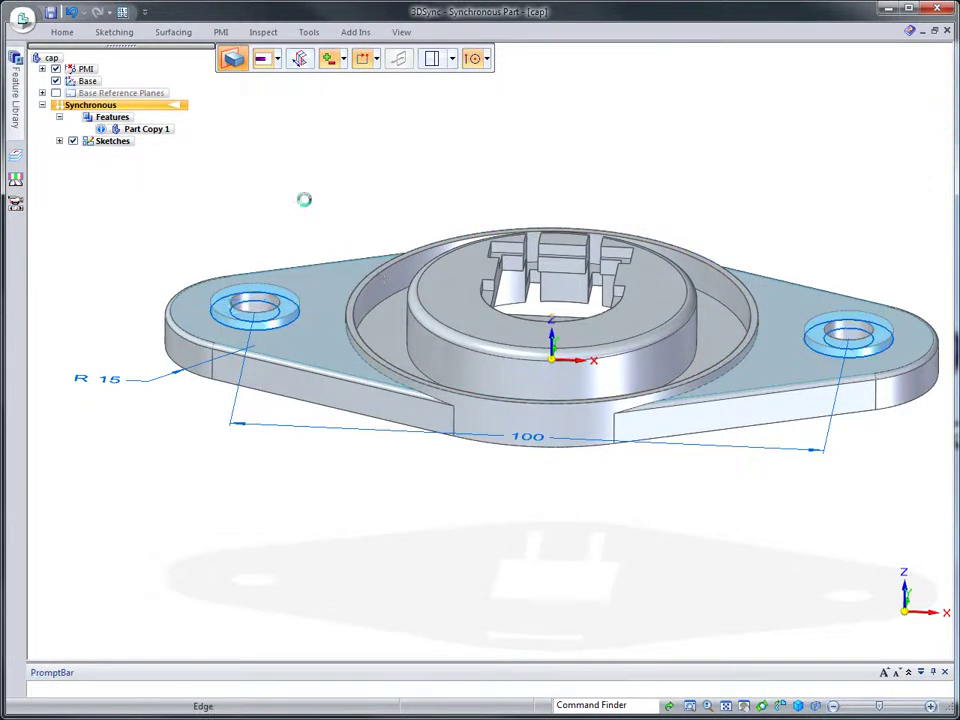
Raise the top face of the circular rim, together with both bosses, to a boss height of about 11.8 mm.
{"action": "left_click", "coordinate": [444, 244]}
{"action": "left_click", "coordinate": [446, 240]}
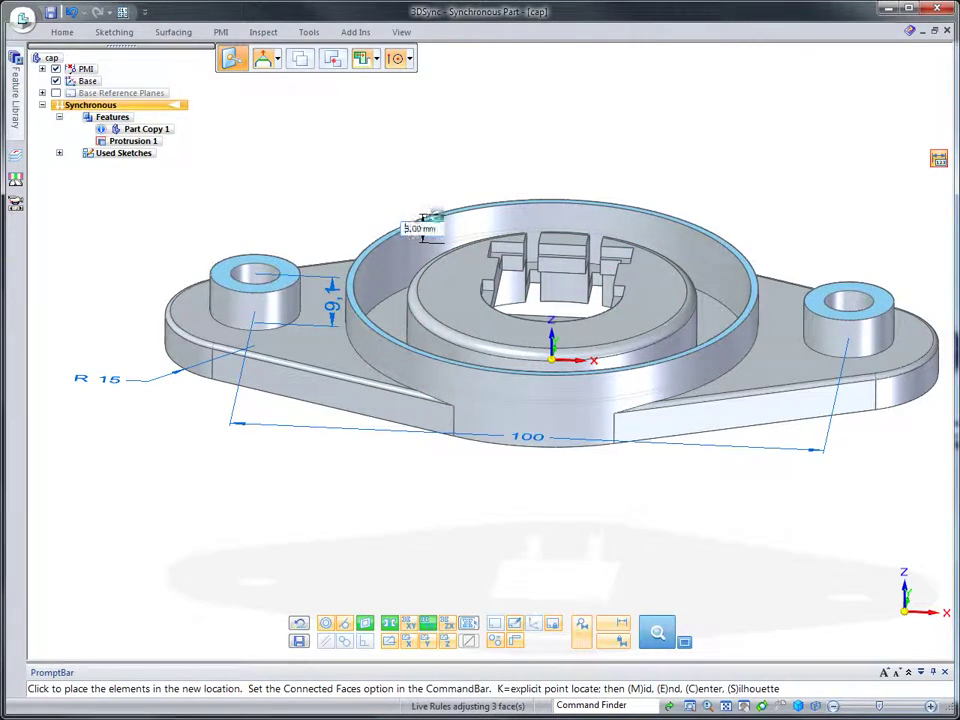
{"action": "left_click", "coordinate": [400, 193]}
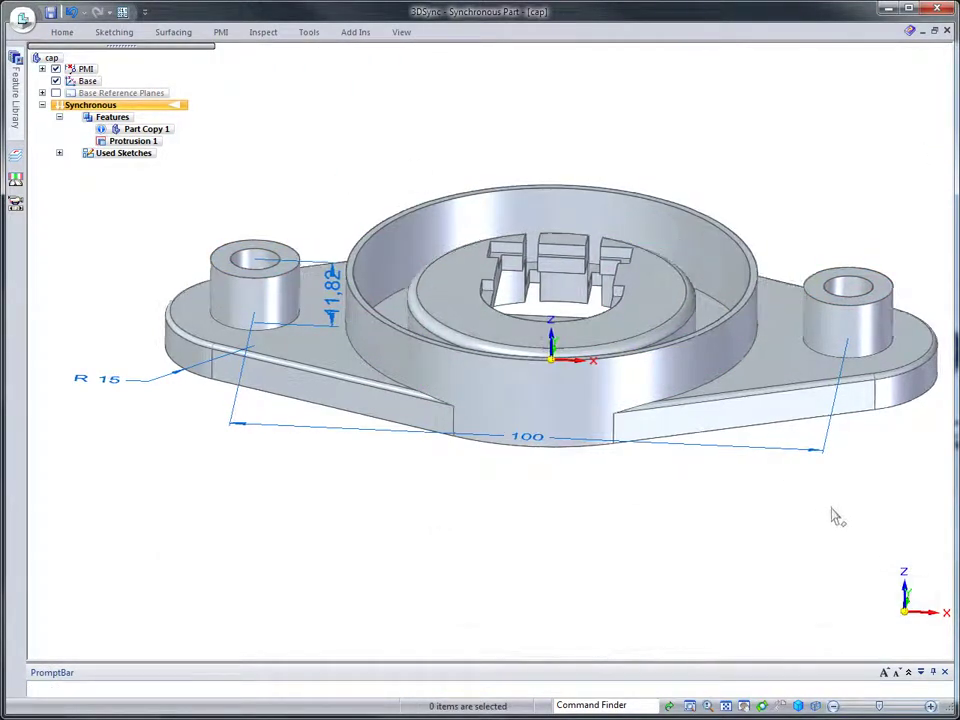
Tilt the upper flange face by about -10° around an axis at its rounded outer end.
{"action": "scroll", "coordinate": [861, 468], "scroll_direction": "up", "scroll_amount": 3}
{"action": "left_click", "coordinate": [757, 353]}
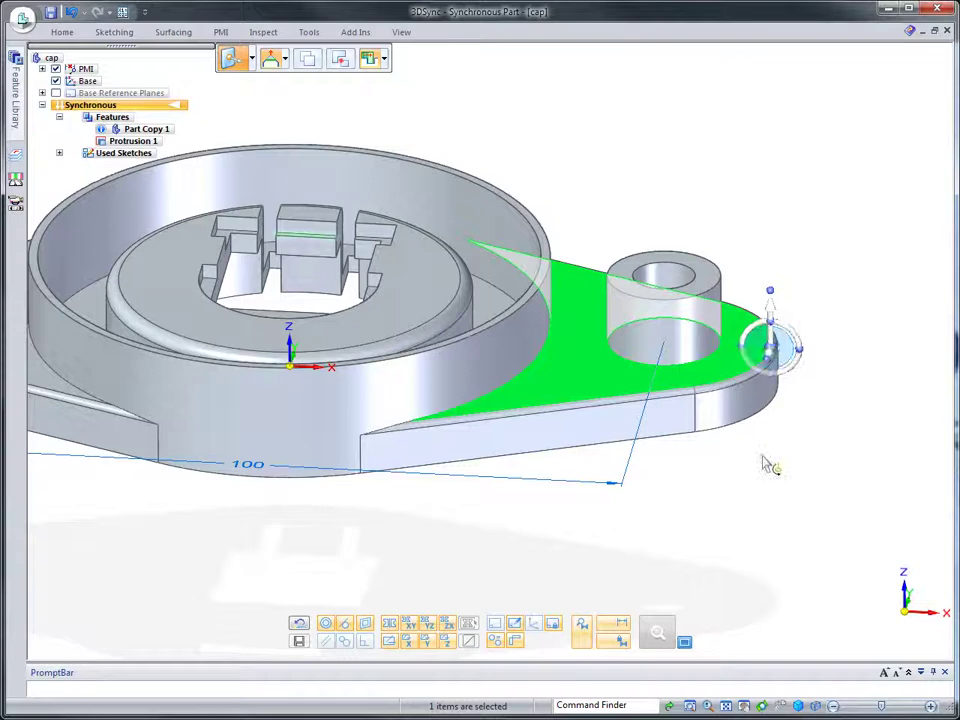
{"action": "scroll", "coordinate": [793, 498], "scroll_direction": "down", "scroll_amount": 3}
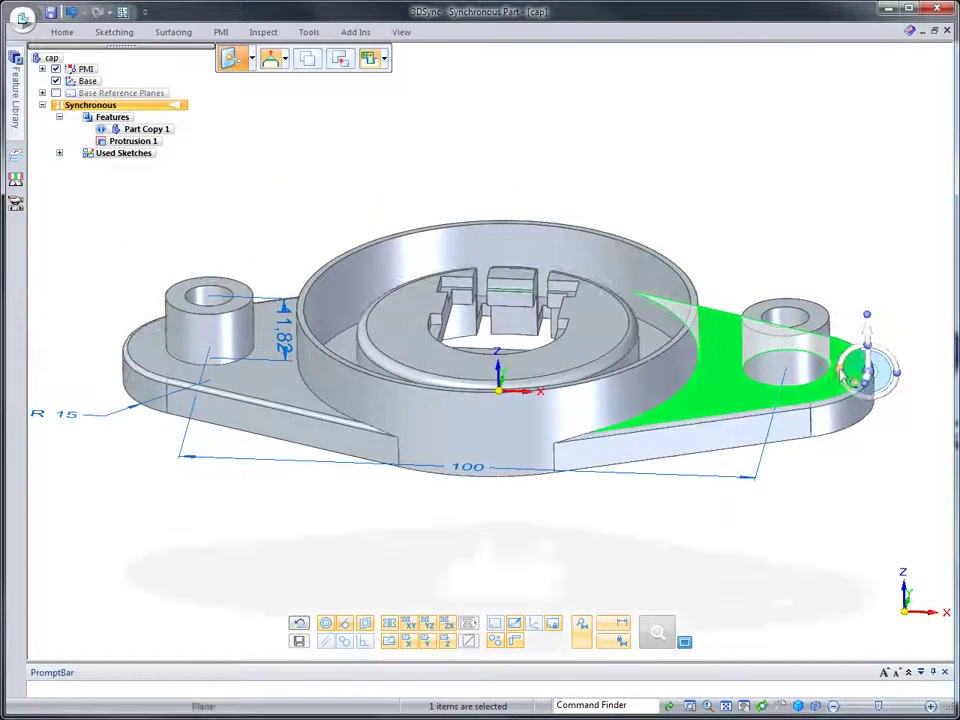
{"action": "left_click", "coordinate": [853, 393]}
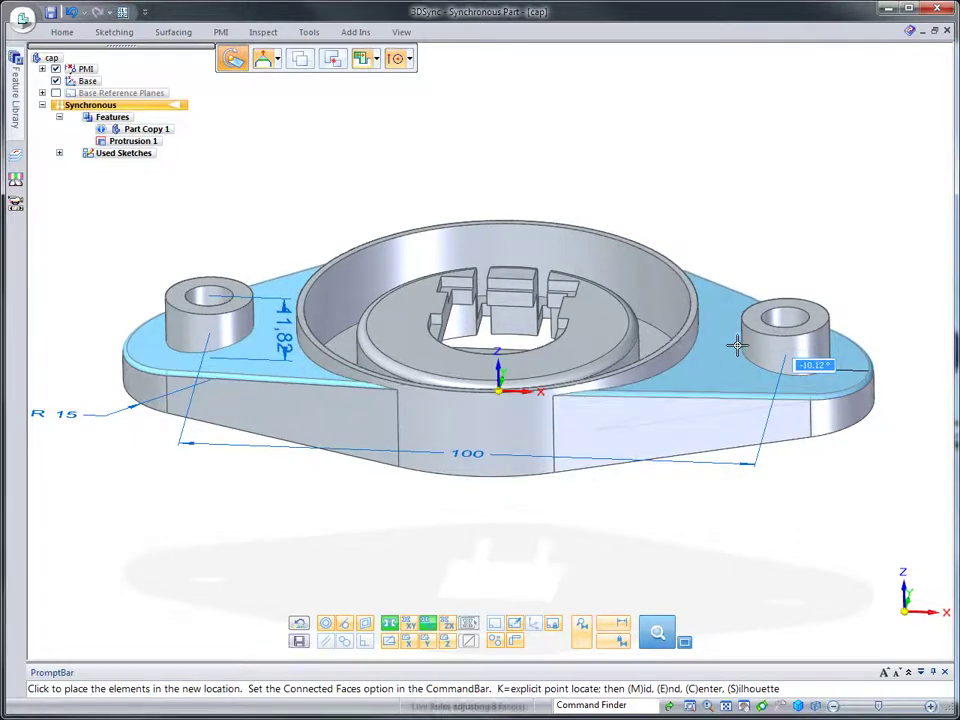
{"action": "type", "text": "-10"}
{"action": "key", "text": "Return"}
{"action": "left_click", "coordinate": [739, 215]}
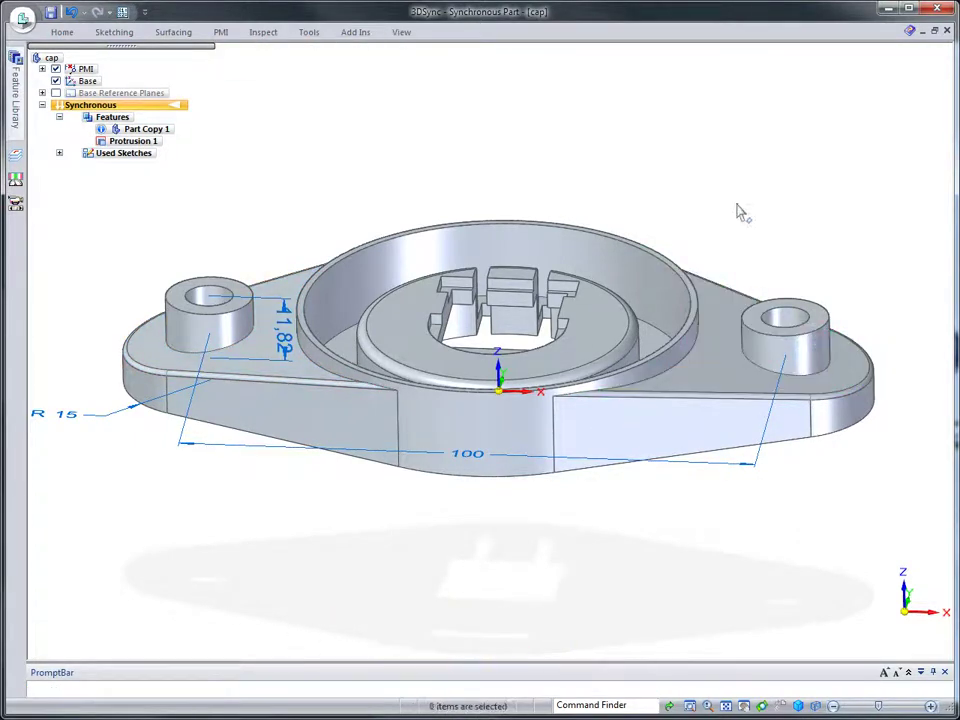
Select the small rounded slot near the rim with feature recognition in the Selection Manager and delete it.
{"action": "key", "text": "space"}
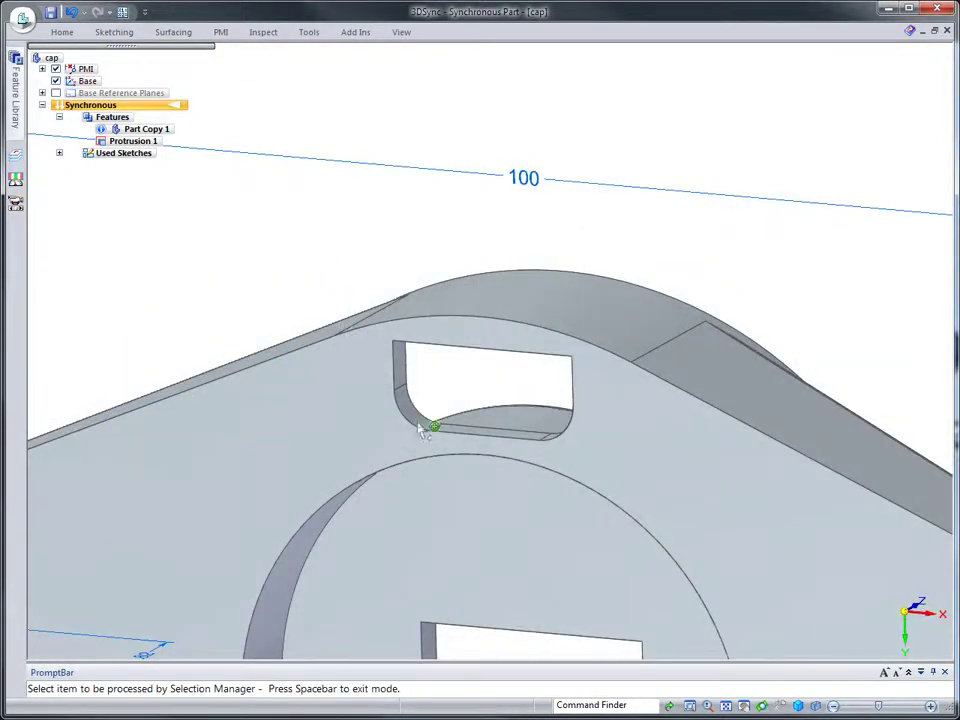
{"action": "left_click", "coordinate": [417, 424]}
{"action": "mouse_move", "coordinate": [467, 398]}
{"action": "left_click", "coordinate": [564, 392]}
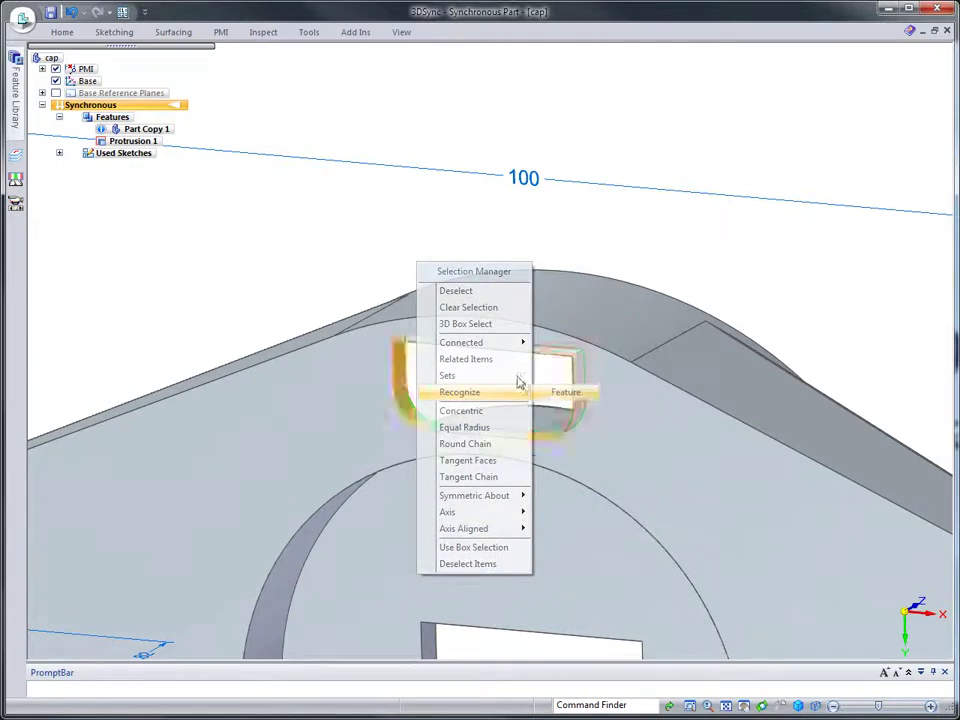
{"action": "key", "text": "Delete"}
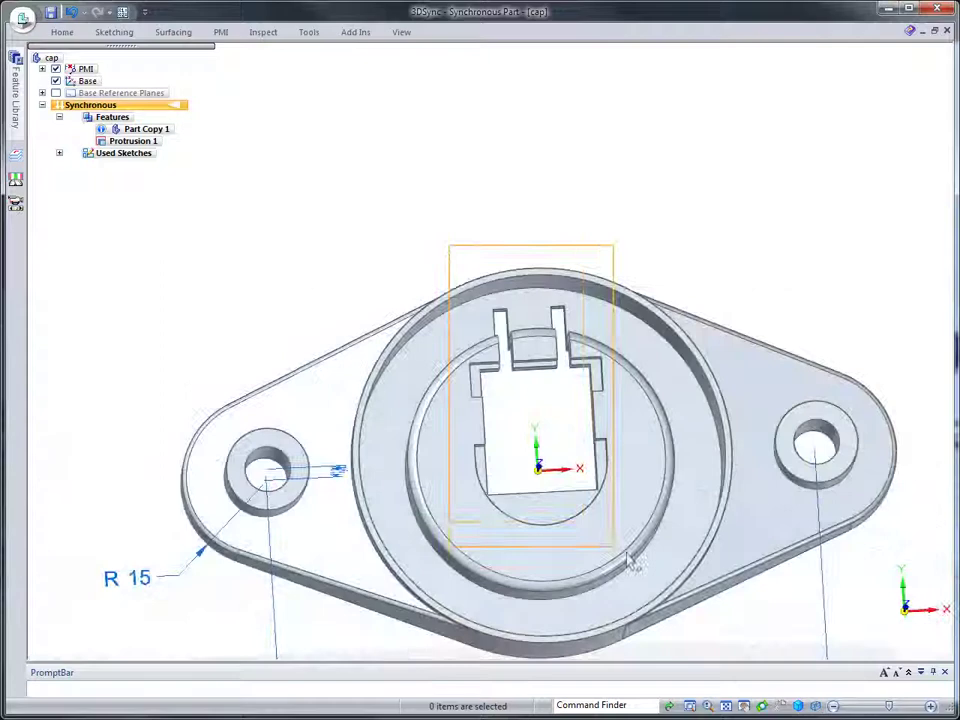
Select all faces of the central cutout and rotate them clockwise about the base origin by about 25°.
{"action": "left_click", "coordinate": [638, 549]}
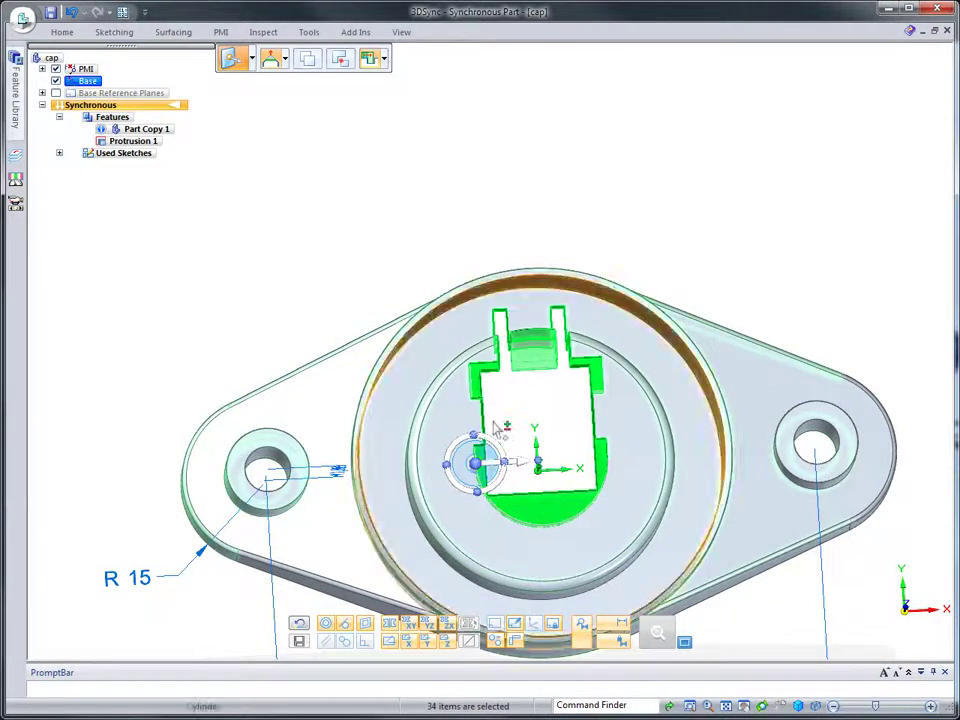
{"action": "left_click_drag", "start_coordinate": [512, 513], "coordinate": [540, 458]}
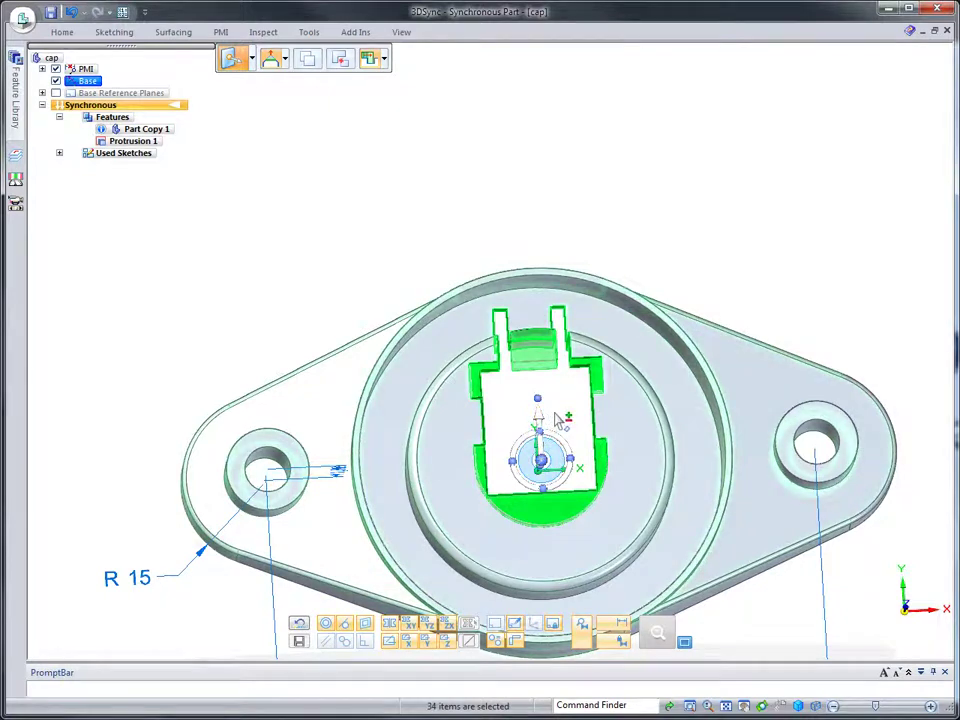
{"action": "left_click", "coordinate": [540, 458]}
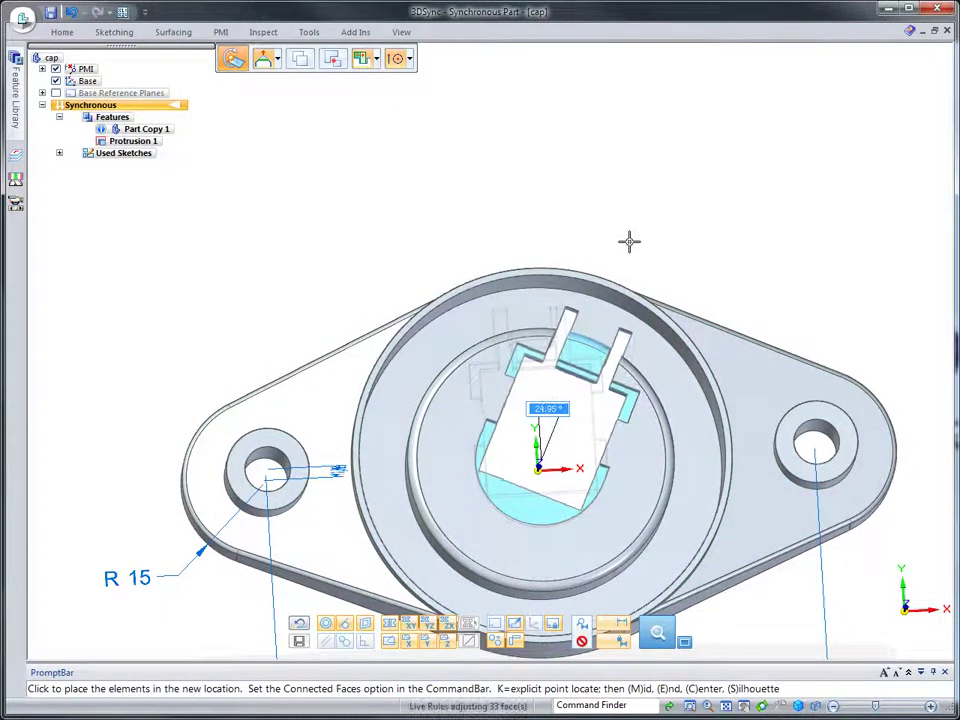
{"action": "left_click", "coordinate": [597, 208]}
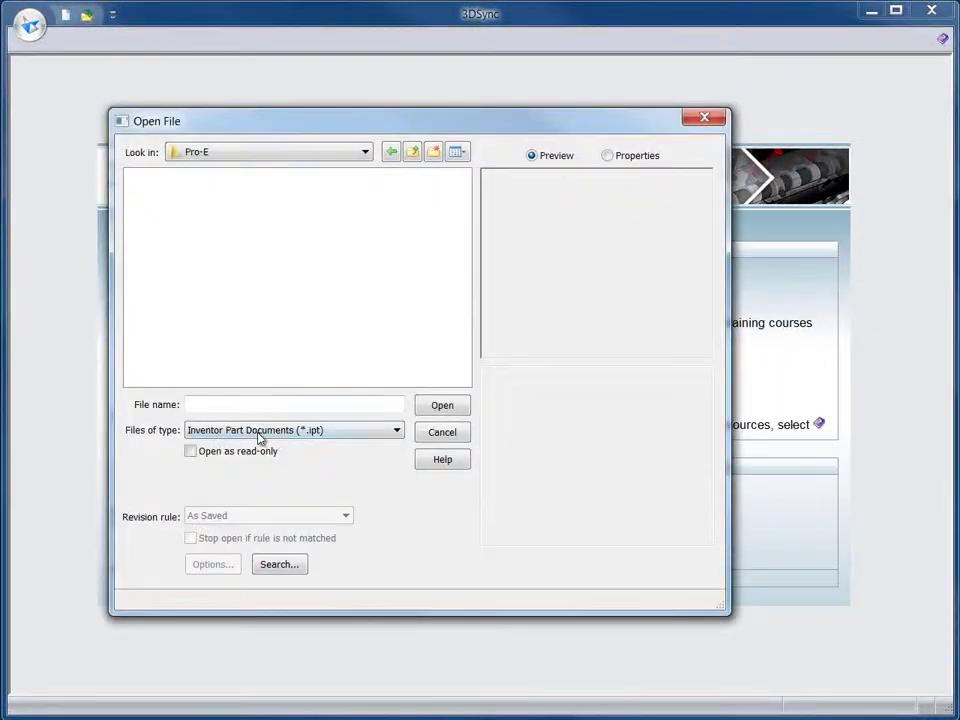
Open the Pro/E part document clevis.prt.1 from the Pro-E folder.
{"action": "left_click", "coordinate": [259, 437]}
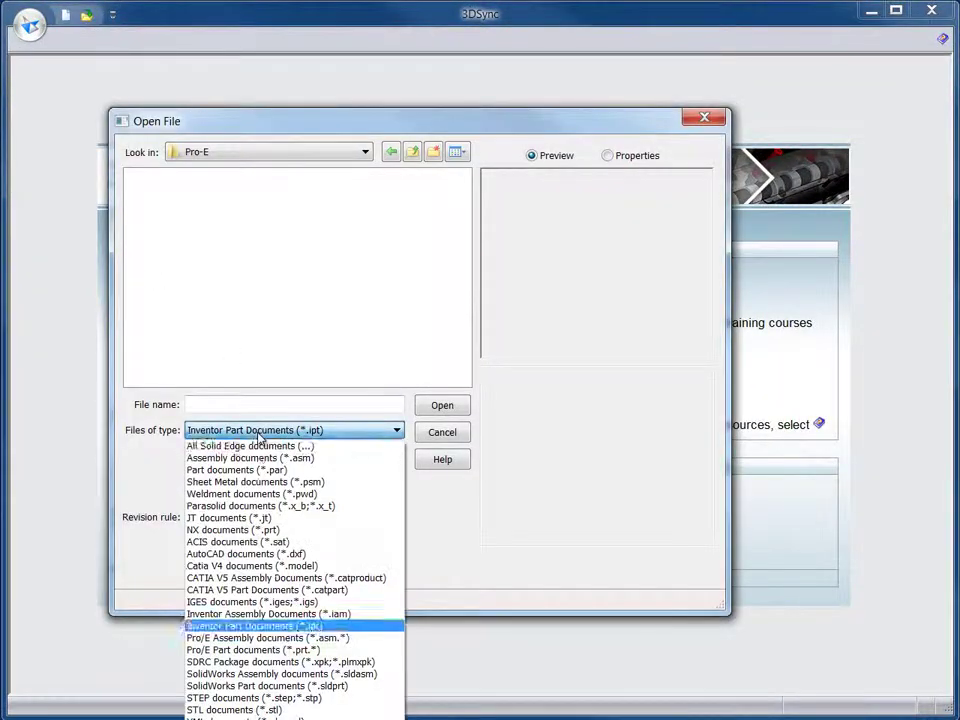
{"action": "left_click", "coordinate": [262, 650]}
{"action": "left_click", "coordinate": [168, 177]}
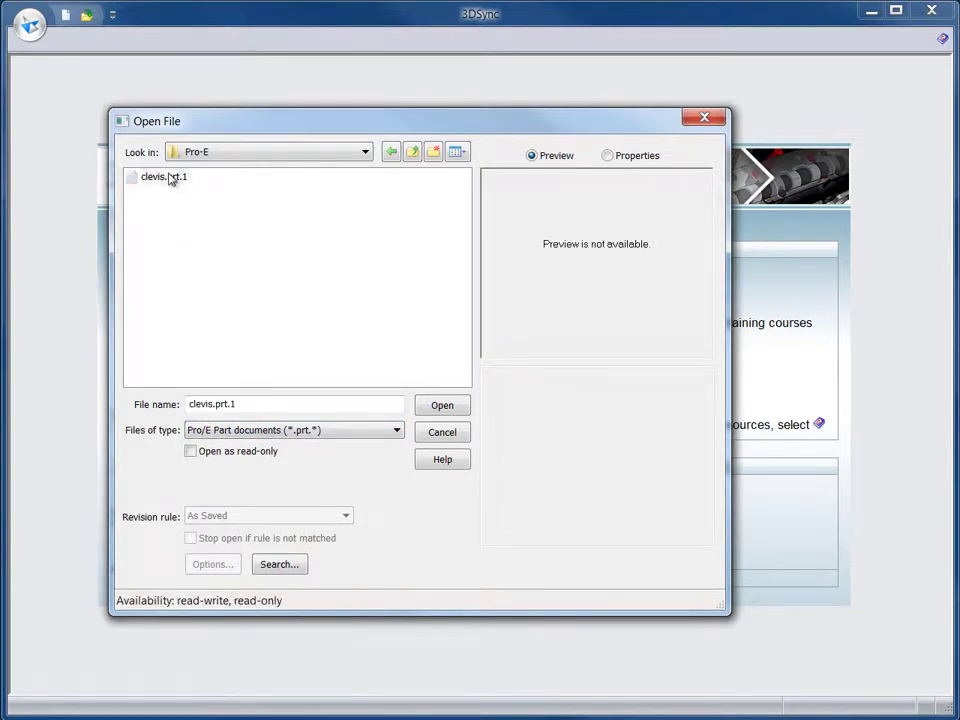
{"action": "left_click", "coordinate": [437, 408]}
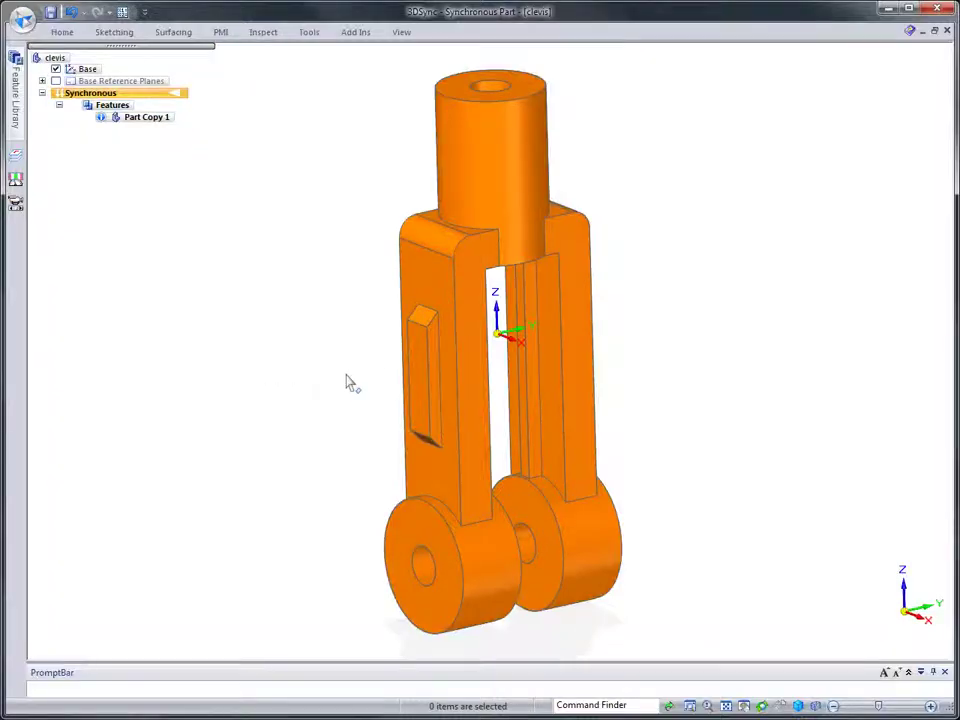
Push the outer face of the clevis arm's raised pad inward about 3.3 mm with different connected-face behaviour, turning the pad into a recess.
{"action": "left_click", "coordinate": [423, 381]}
{"action": "left_click", "coordinate": [400, 374]}
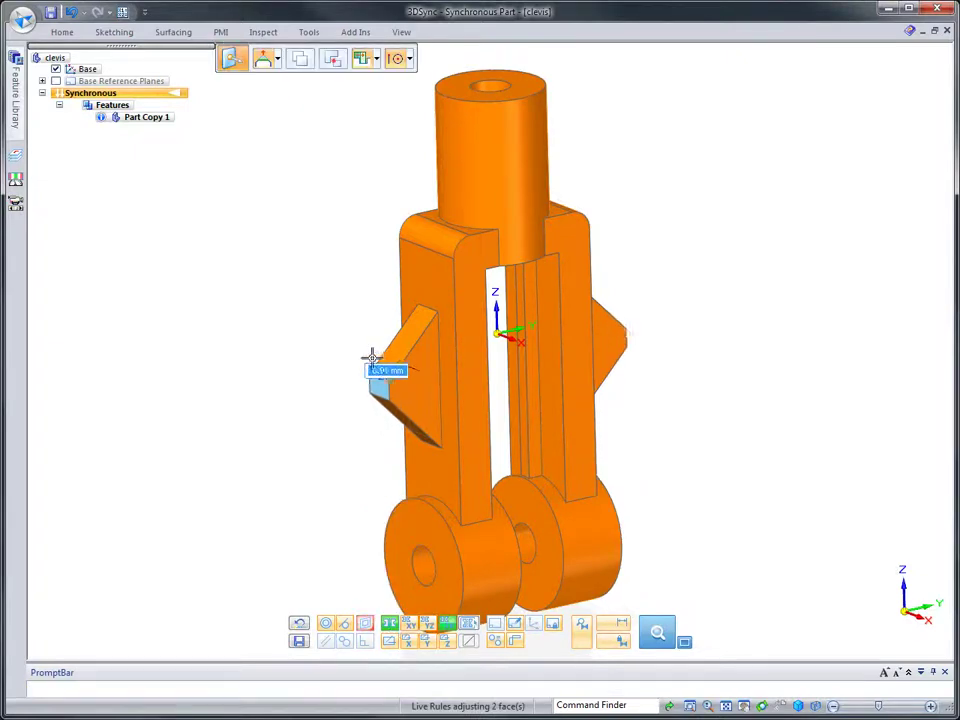
{"action": "left_click", "coordinate": [277, 60]}
{"action": "left_click", "coordinate": [285, 97]}
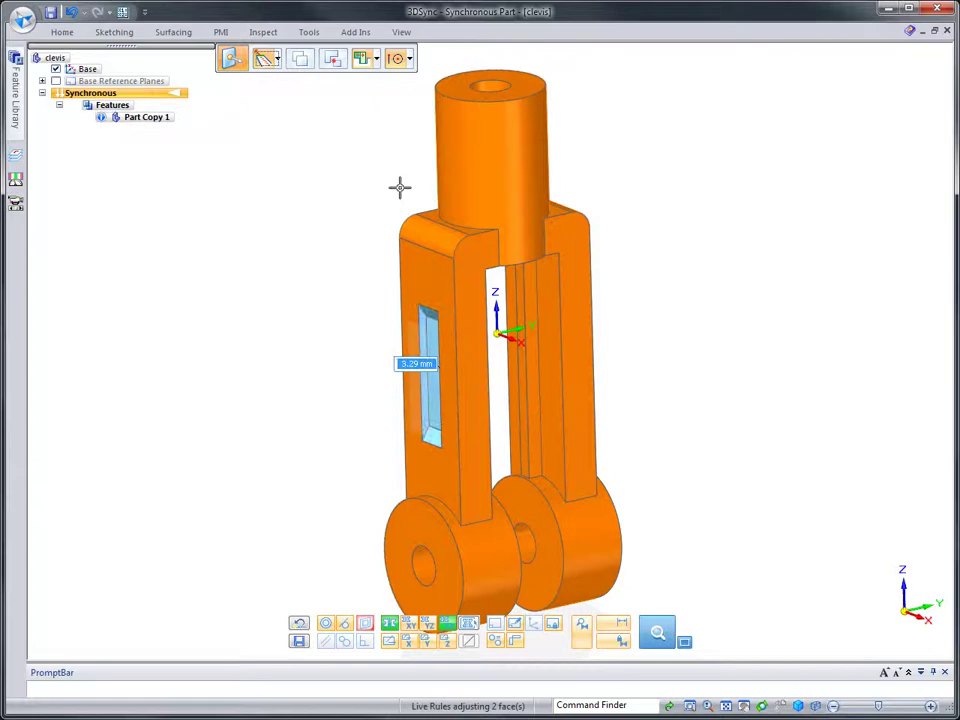
Select all faces of the clevis arm on the +Y side, place the rotation axis at its upper inner end and swing the arm outward.
{"action": "middle_click_drag", "start_coordinate": [748, 438], "coordinate": [665, 628]}
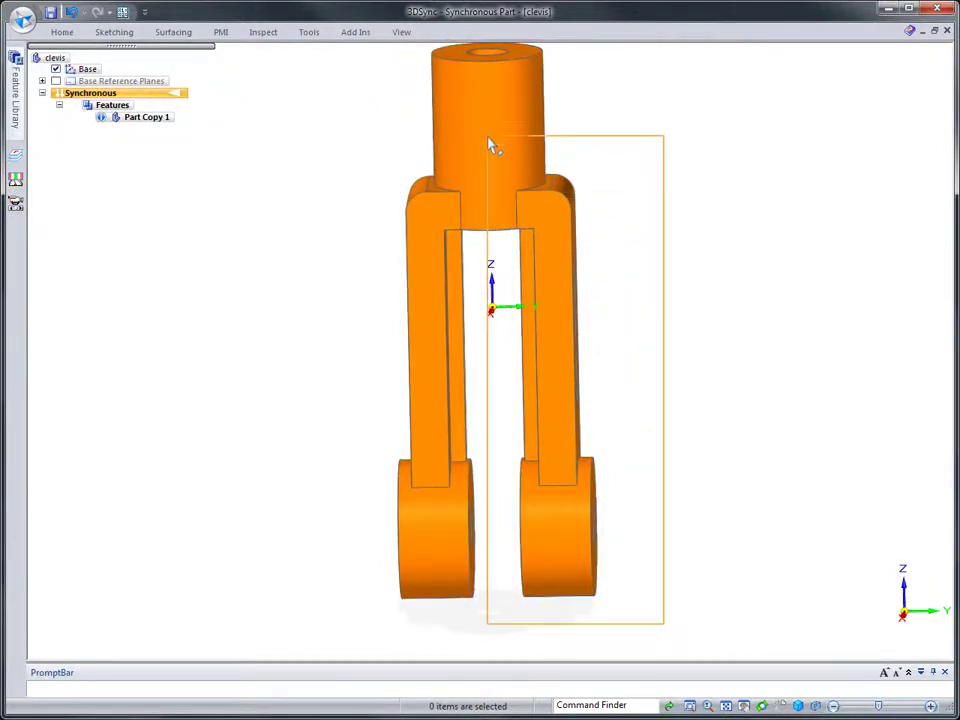
{"action": "left_click_drag", "start_coordinate": [488, 138], "coordinate": [487, 136]}
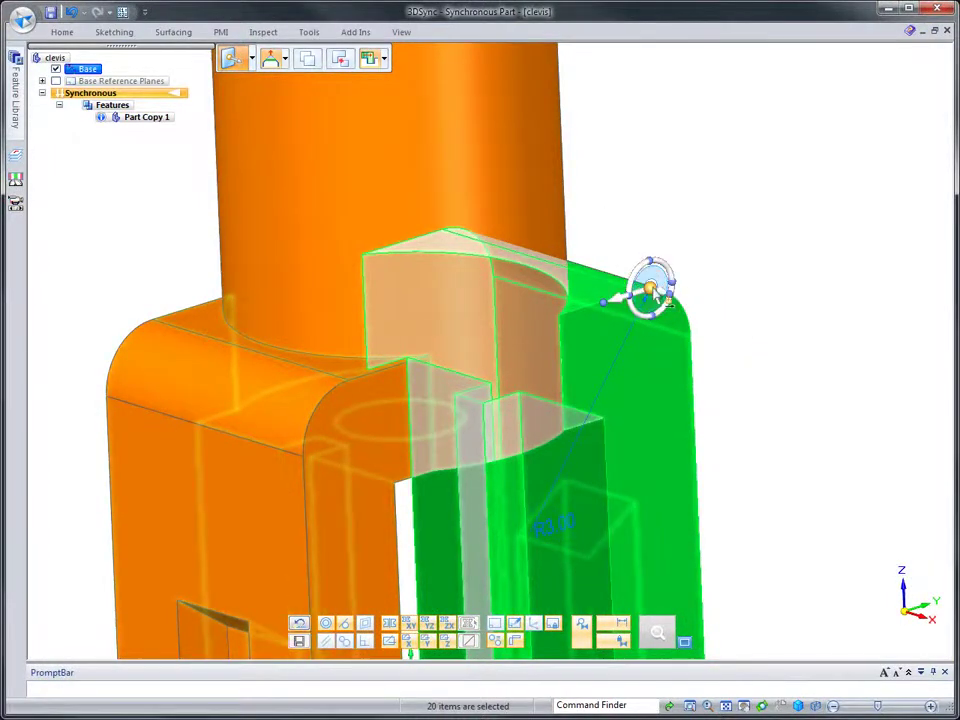
{"action": "left_click_drag", "start_coordinate": [648, 290], "coordinate": [568, 436]}
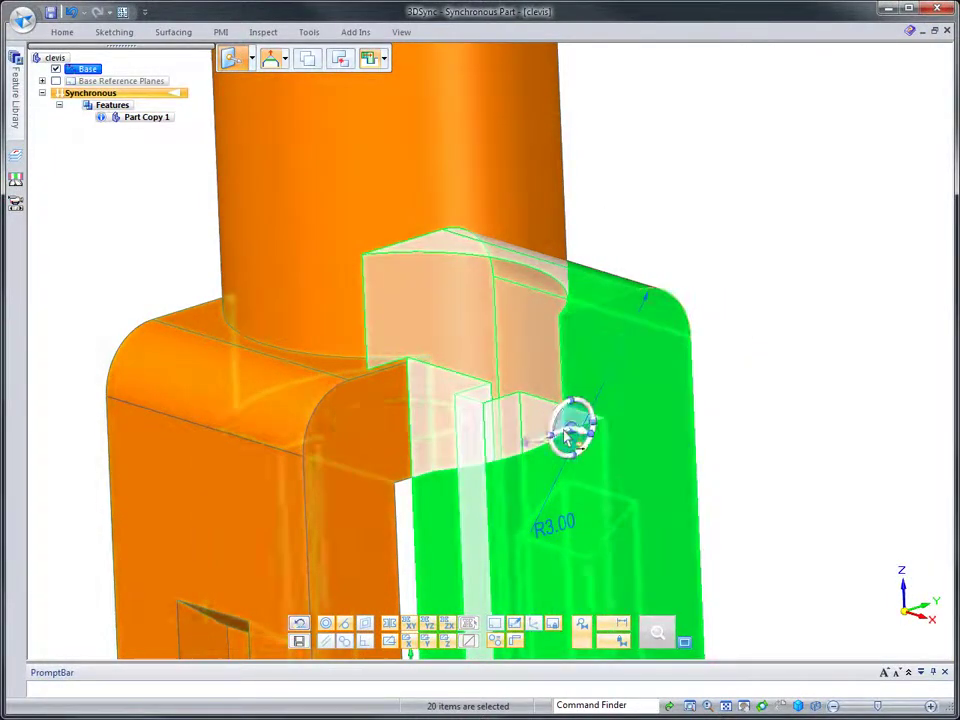
{"action": "middle_click", "coordinate": [759, 426]}
{"action": "middle_click", "coordinate": [759, 426]}
{"action": "key", "text": "ctrl+f"}
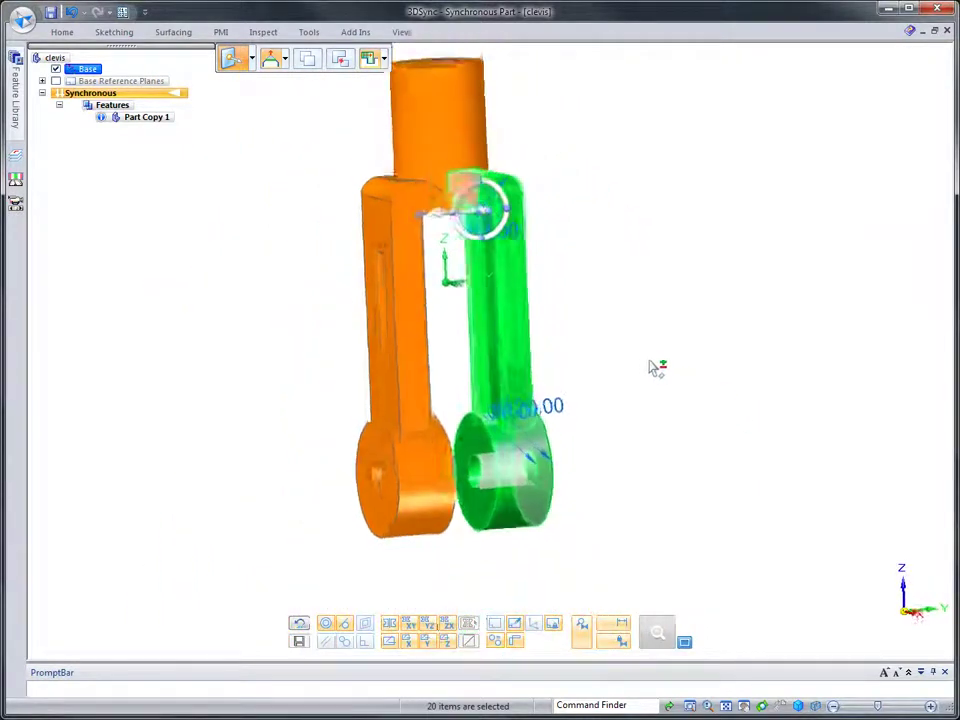
{"action": "left_click", "coordinate": [490, 234]}
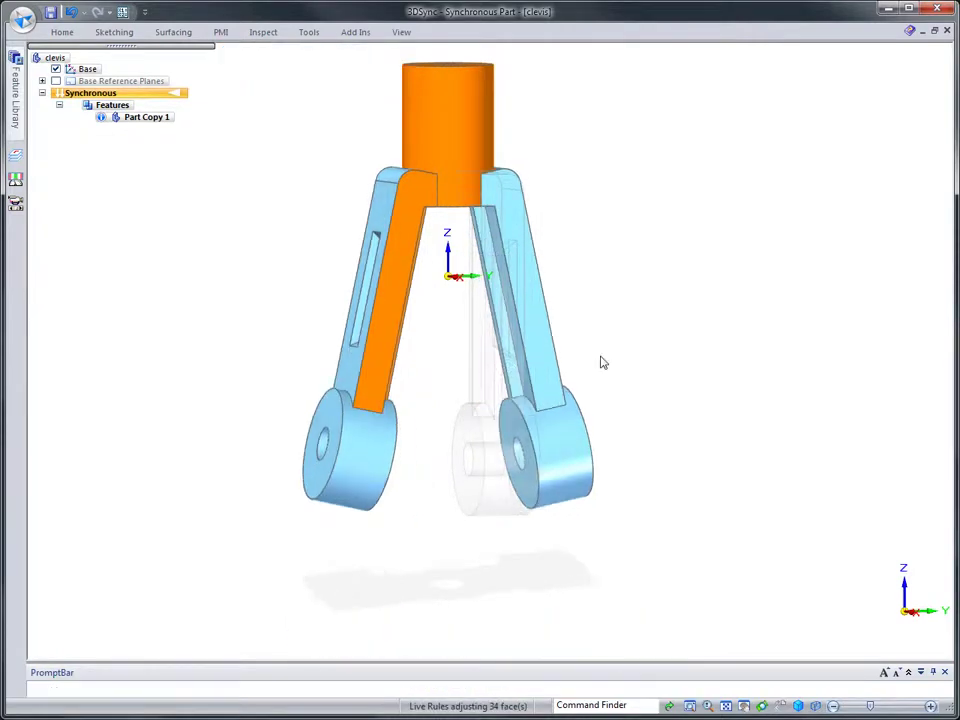
{"action": "left_click", "coordinate": [662, 371]}
Rotate the round lug at the arm's lower end by 12° back toward vertical about the arm's lower edge.
{"action": "scroll", "coordinate": [662, 386], "scroll_direction": "up", "scroll_amount": 3}
{"action": "left_click", "coordinate": [631, 538]}
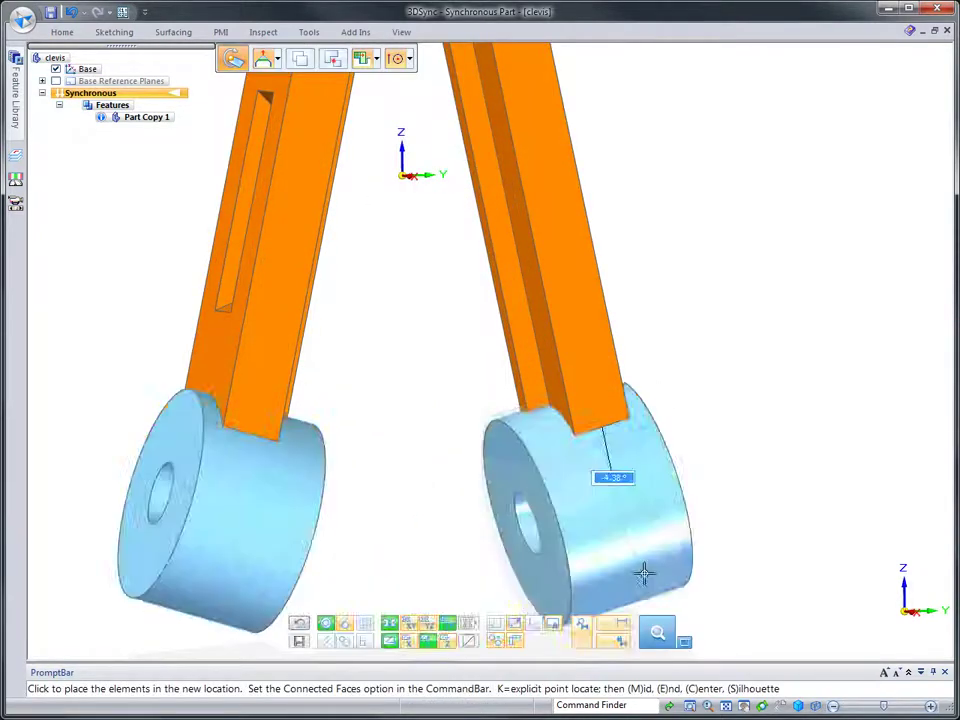
{"action": "type", "text": "12"}
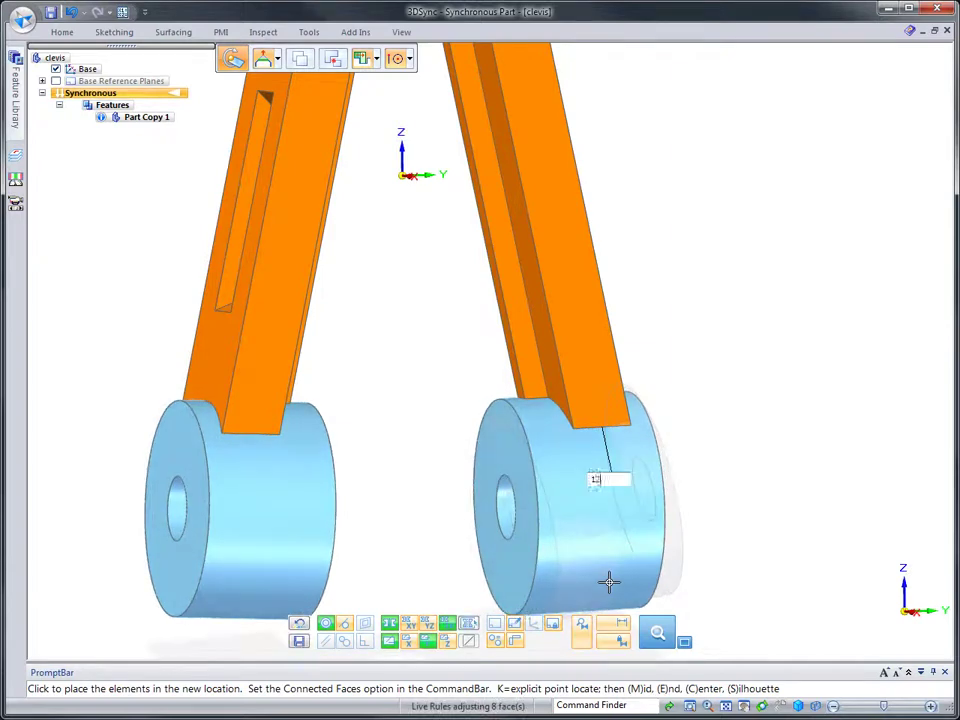
{"action": "key", "text": "Return"}
{"action": "key", "text": "Return"}
{"action": "scroll", "coordinate": [810, 460], "scroll_direction": "down", "scroll_amount": 3}
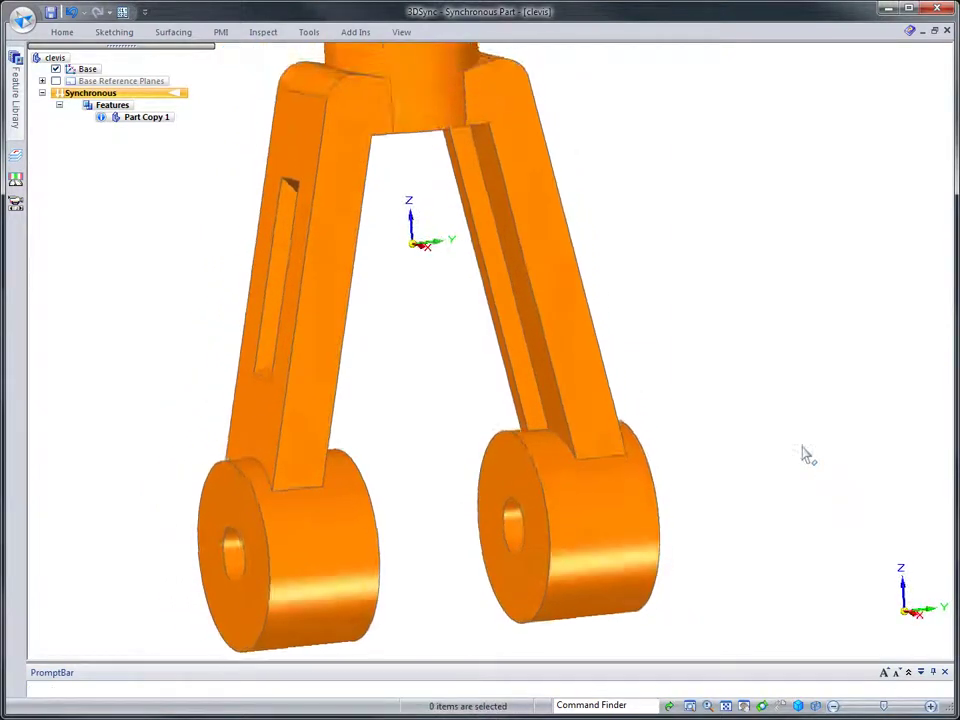
Apply a coplanar relationship between the +Y arm's narrow inner face and the inner face of its round lug.
{"action": "right_click", "coordinate": [768, 428]}
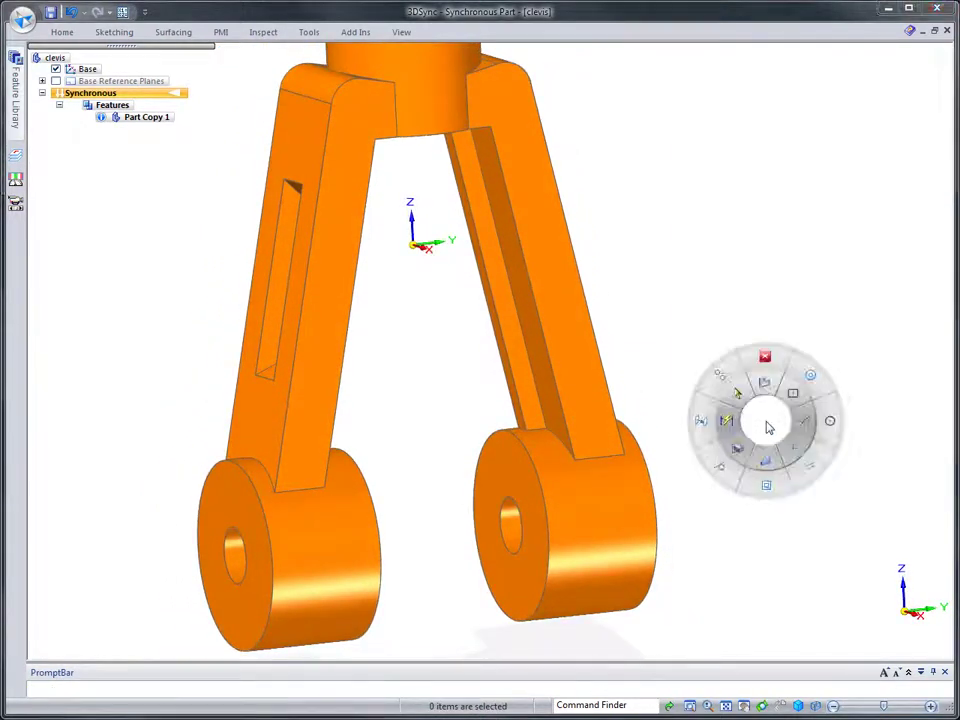
{"action": "left_click", "coordinate": [768, 486]}
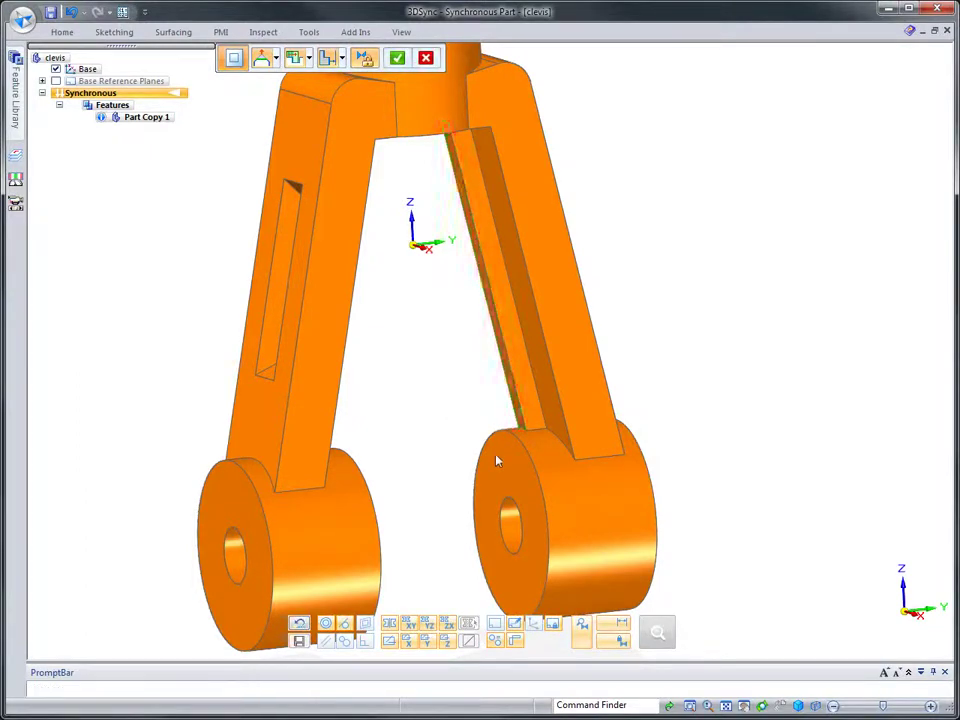
{"action": "left_click", "coordinate": [490, 455]}
{"action": "right_click", "coordinate": [436, 427]}
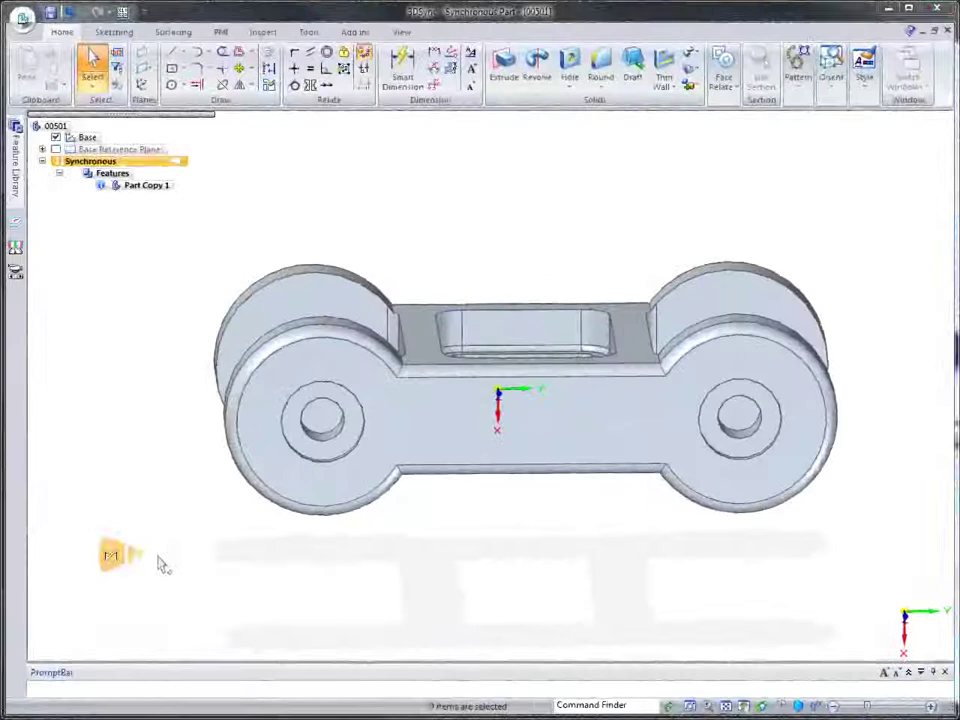
Dimension the centre distance between the two counterbored holes on the front side of part 00501.
{"action": "left_click", "coordinate": [403, 75]}
{"action": "left_click", "coordinate": [300, 458]}
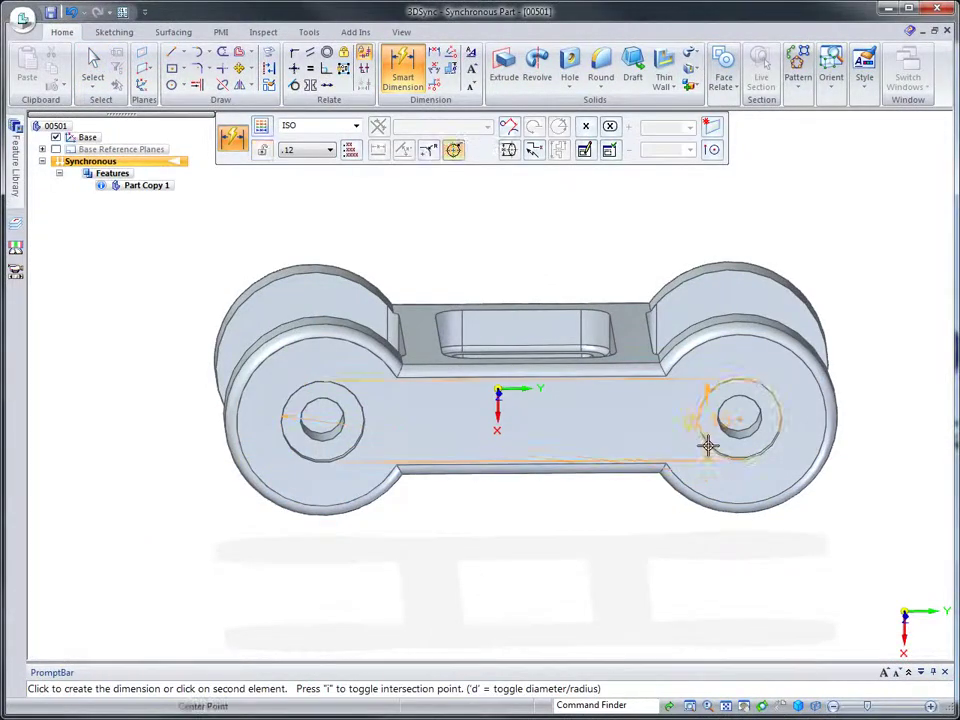
{"action": "left_click", "coordinate": [707, 446]}
{"action": "left_click", "coordinate": [591, 579]}
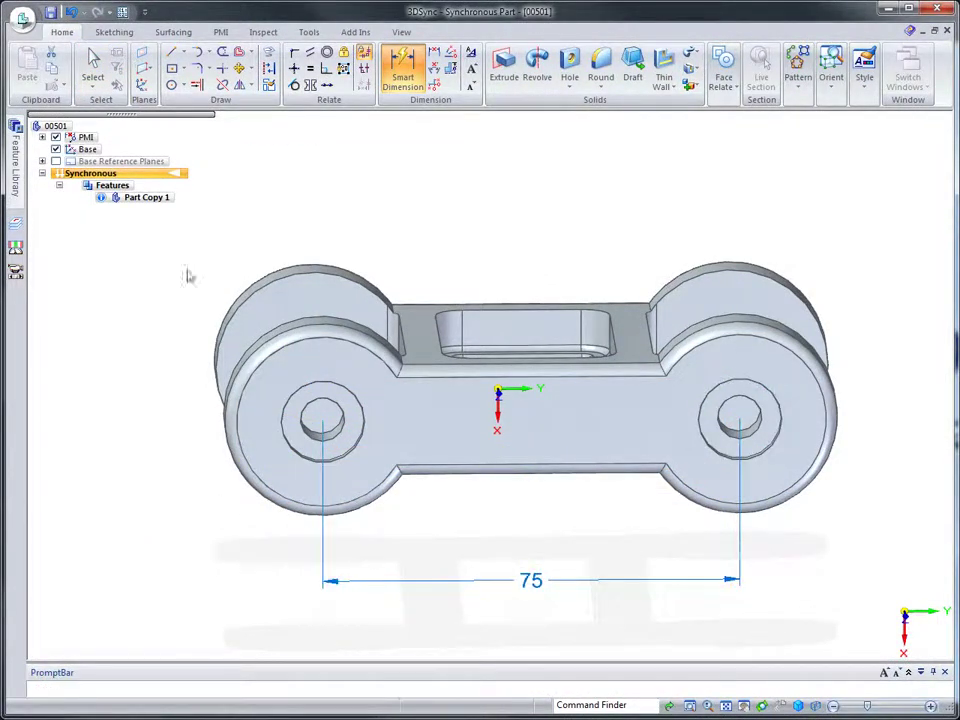
{"action": "key", "text": "Escape"}
Select all faces of the link's −Y end, including that end of the pocket, and move them outward by 20 mm.
{"action": "left_click_drag", "start_coordinate": [183, 238], "coordinate": [413, 563]}
{"action": "left_click_drag", "start_coordinate": [520, 584], "coordinate": [519, 580]}
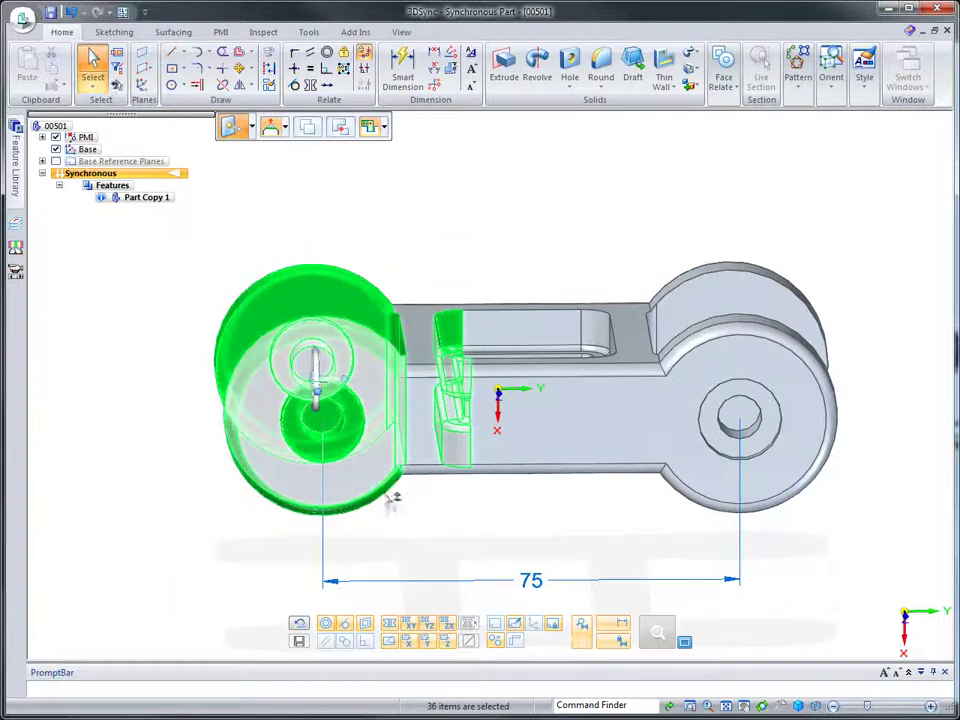
{"action": "left_click", "coordinate": [331, 381]}
{"action": "type", "text": "20"}
{"action": "key", "text": "Return"}
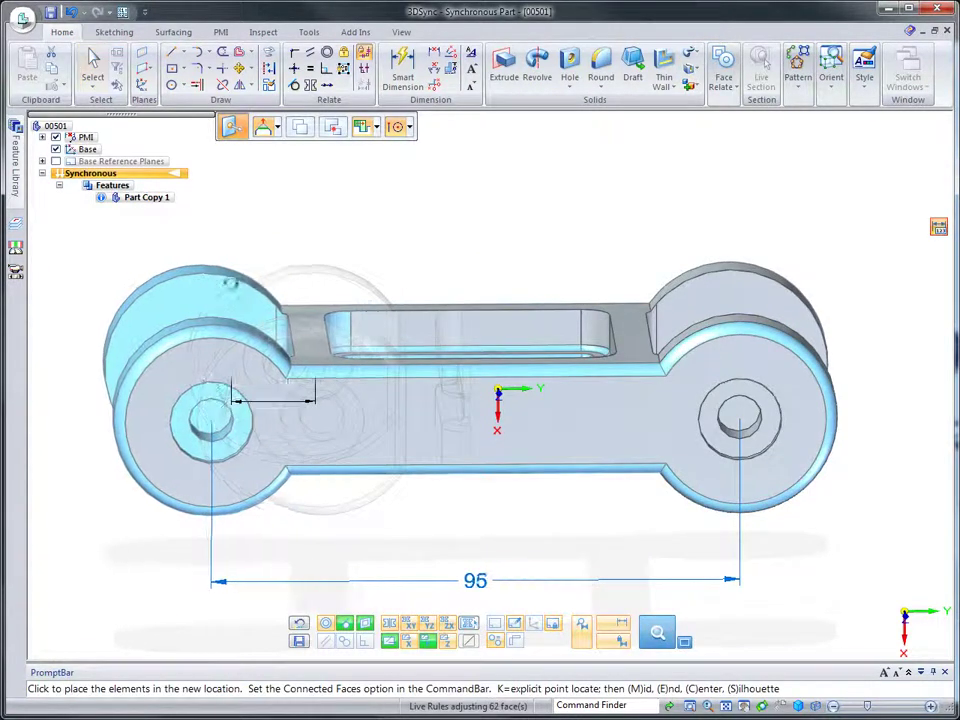
Set the centre distance between the link's two holes to 85 mm.
{"action": "left_click", "coordinate": [464, 578]}
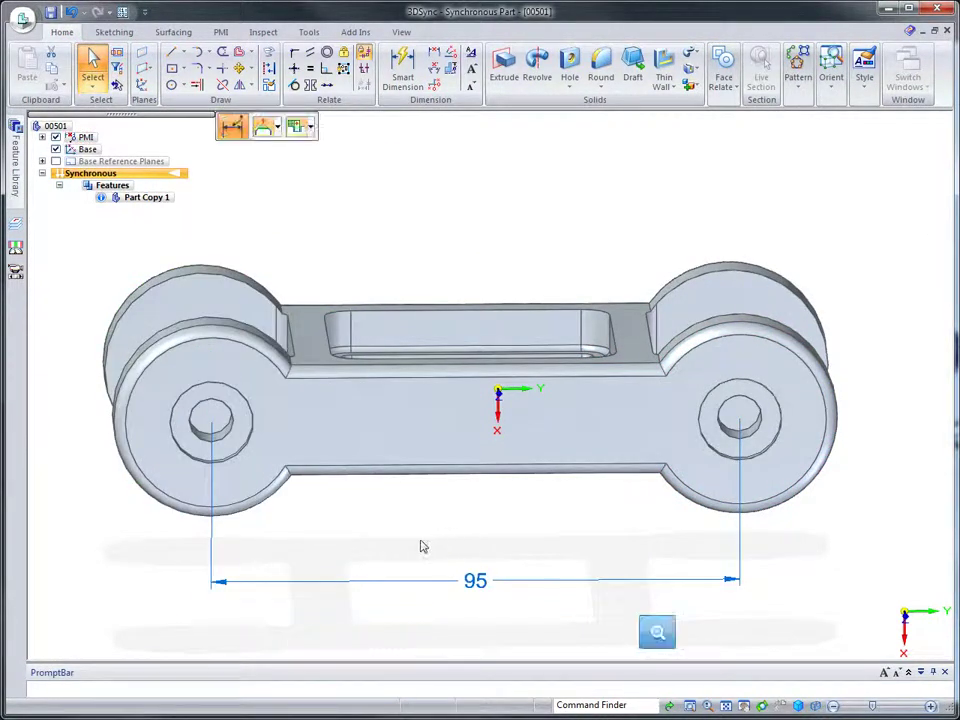
{"action": "left_click", "coordinate": [423, 546]}
{"action": "key", "text": "Return"}
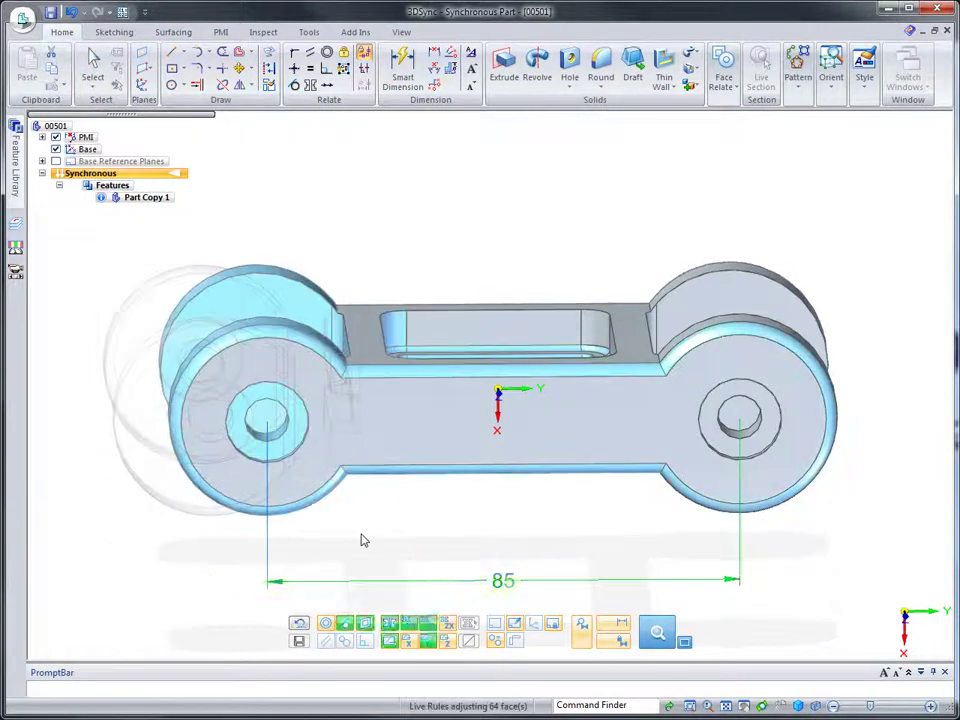
Dimension the thickness of the rear round lug on the link's −Y end and lock the dimension.
{"action": "middle_click_drag", "start_coordinate": [166, 572], "coordinate": [358, 137]}
{"action": "left_click", "coordinate": [403, 68]}
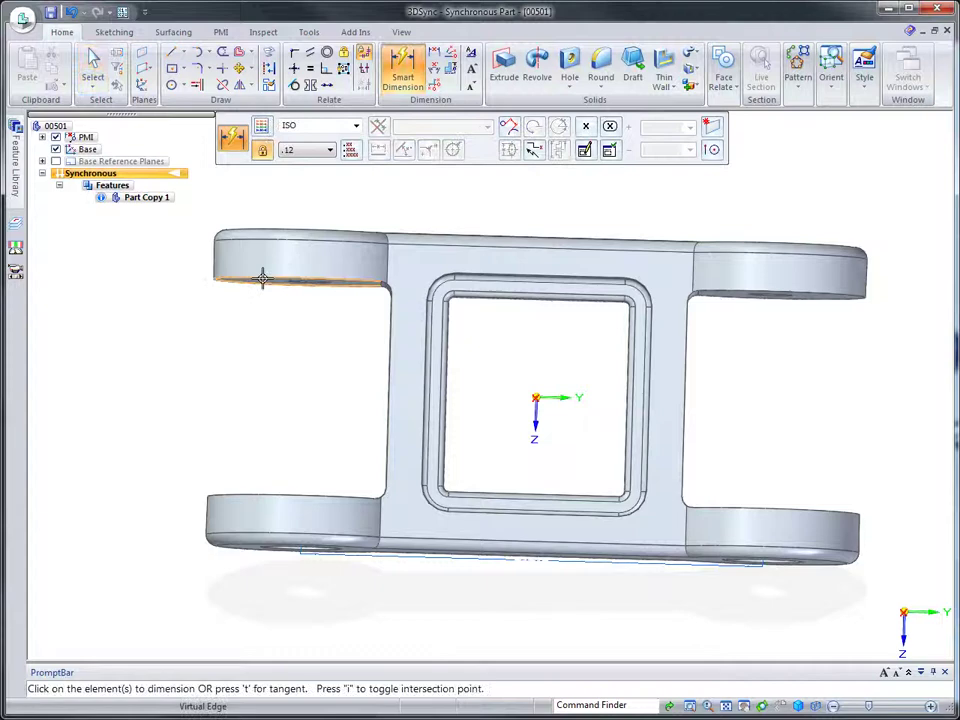
{"action": "left_click", "coordinate": [263, 279]}
{"action": "left_click", "coordinate": [268, 227]}
{"action": "left_click", "coordinate": [178, 260]}
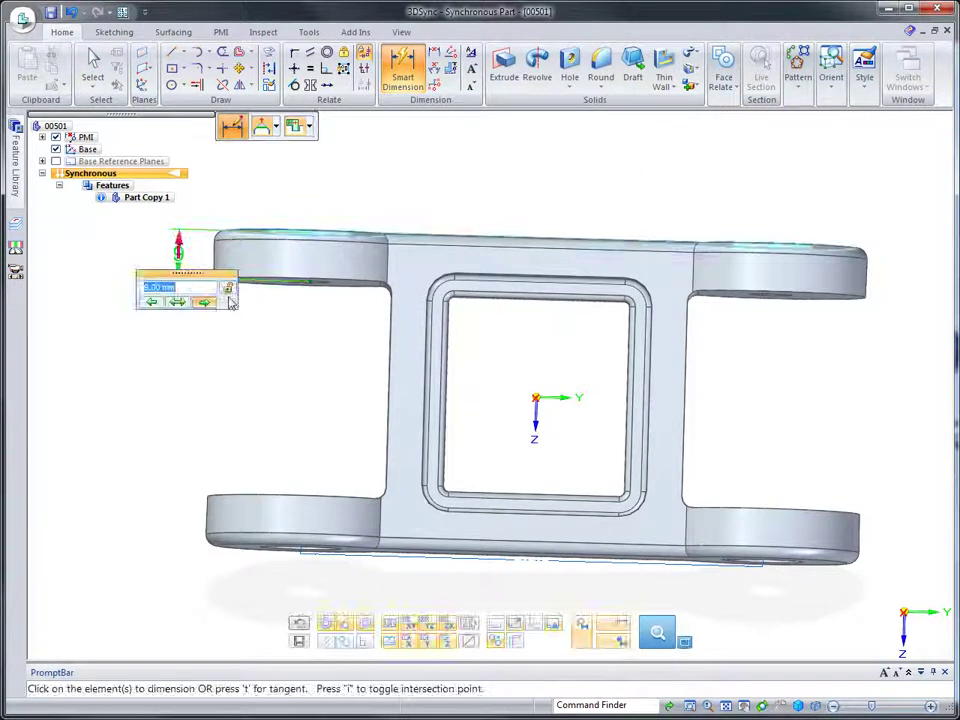
Dimension the gap between the two lugs on the −Y end and set it to 50 mm, changing symmetrically in both directions.
{"action": "left_click", "coordinate": [280, 278]}
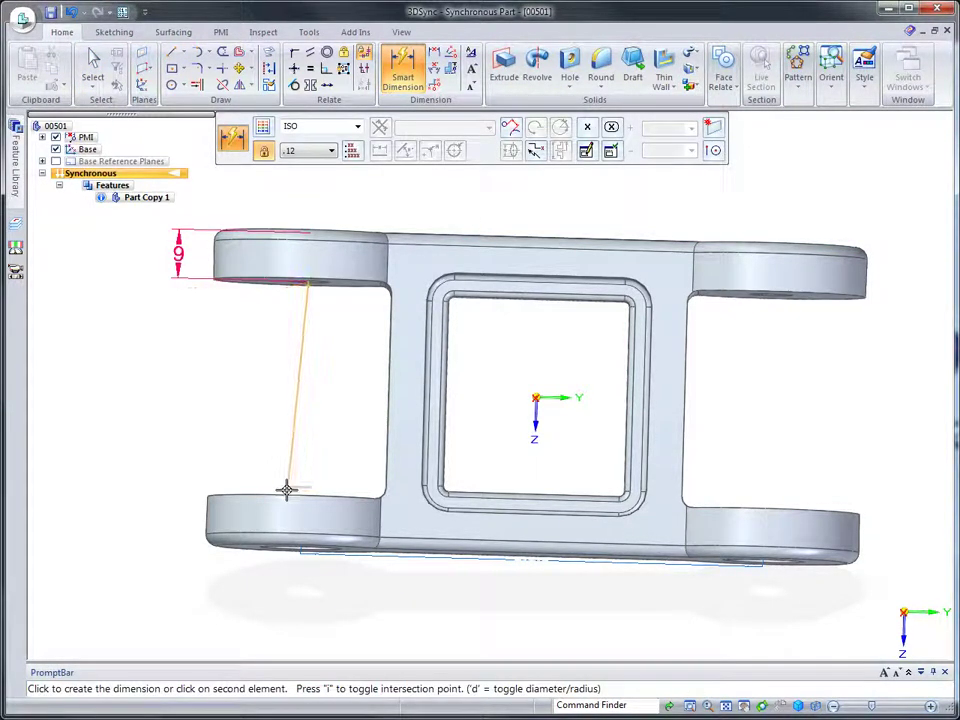
{"action": "left_click", "coordinate": [285, 496]}
{"action": "left_click", "coordinate": [188, 365]}
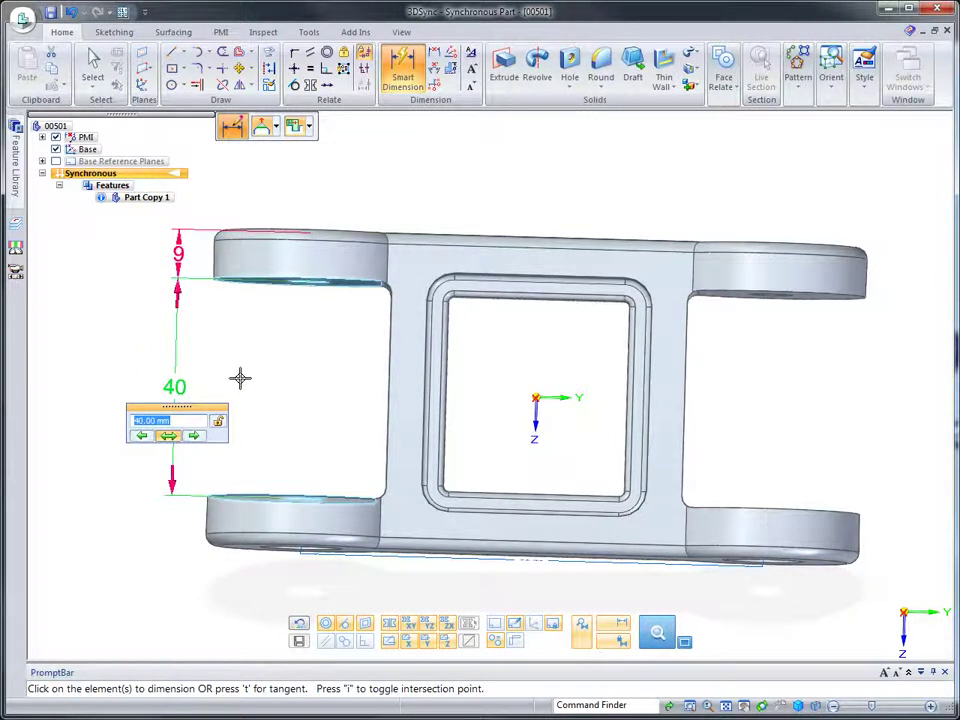
{"action": "key", "text": "Return"}
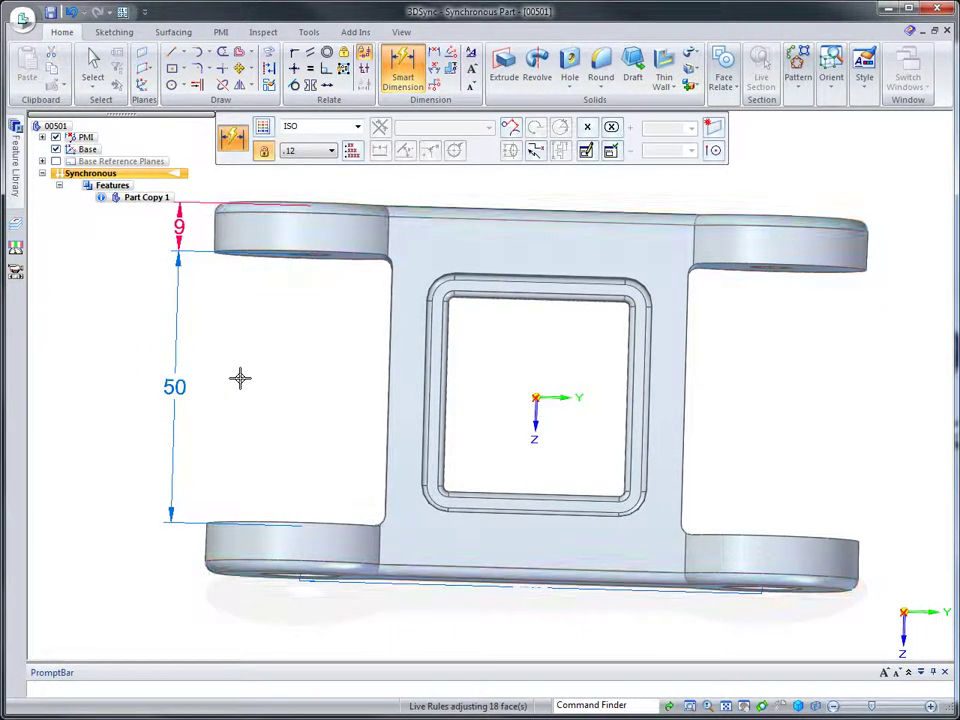
{"action": "key", "text": "Escape"}
Make the top face around the link's central pocket tangent to the cylindrical rim of the rear −Y lug.
{"action": "key", "text": "ctrl+i"}
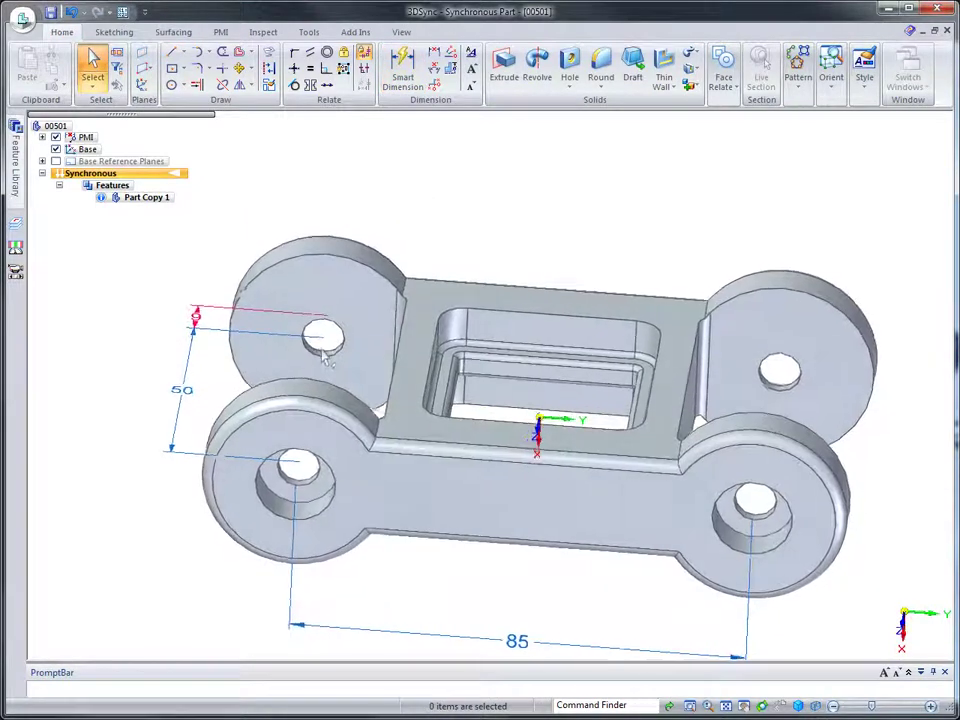
{"action": "right_click_drag", "start_coordinate": [515, 209], "coordinate": [465, 266]}
{"action": "left_click", "coordinate": [455, 308]}
{"action": "right_click", "coordinate": [424, 236]}
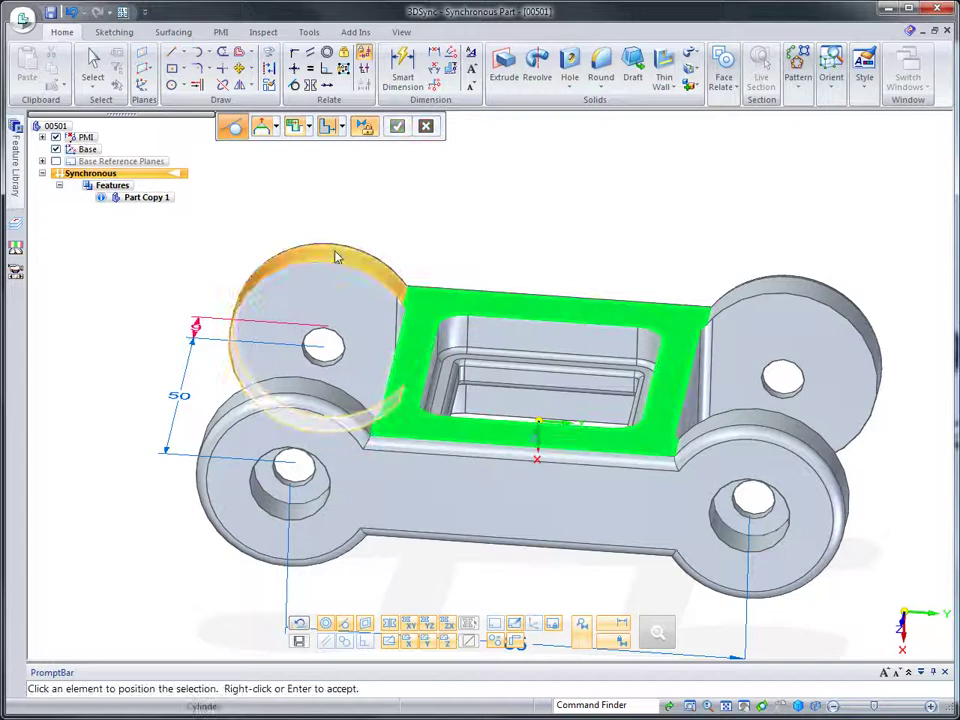
{"action": "left_click", "coordinate": [340, 250]}
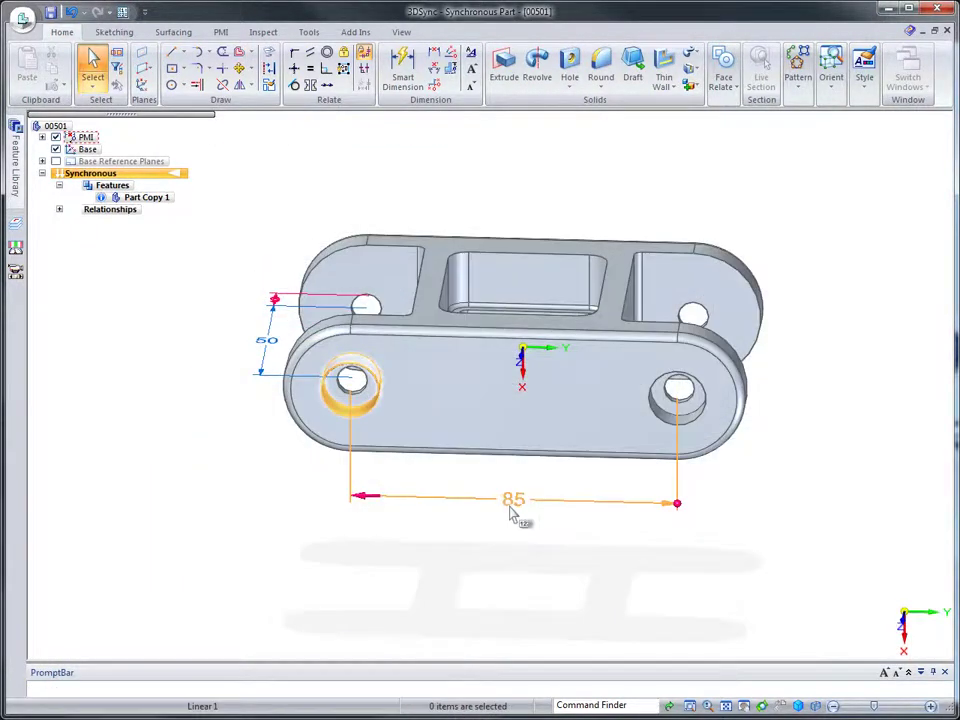
Set the hole-centre distance to 95 mm by moving the −Y end, and to 105 mm by moving the +Y end.
{"action": "left_click", "coordinate": [513, 503]}
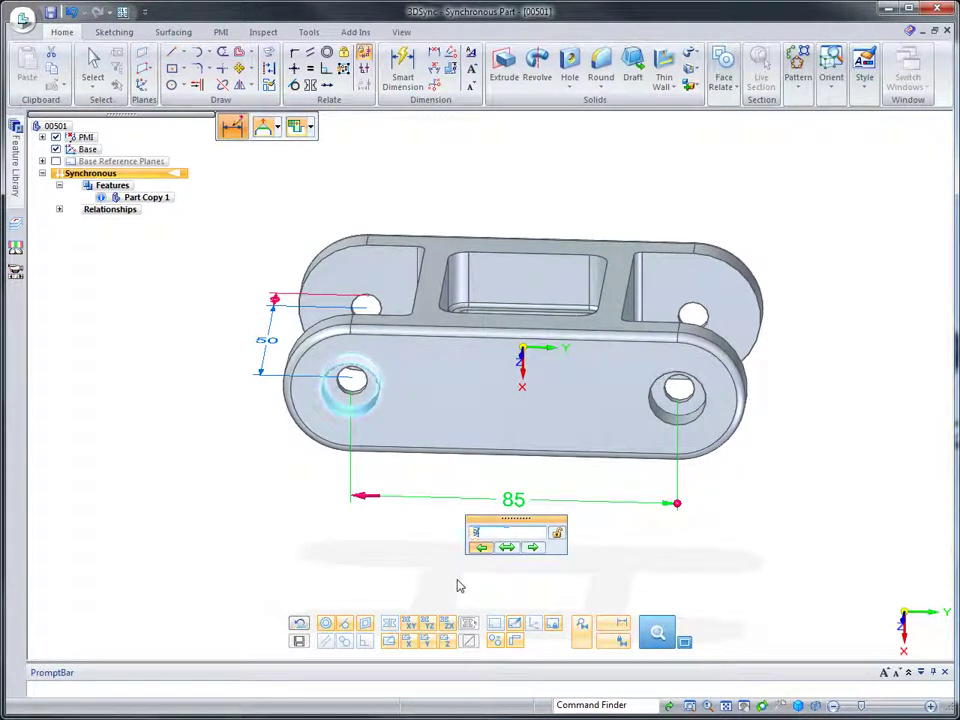
{"action": "key", "text": "Return"}
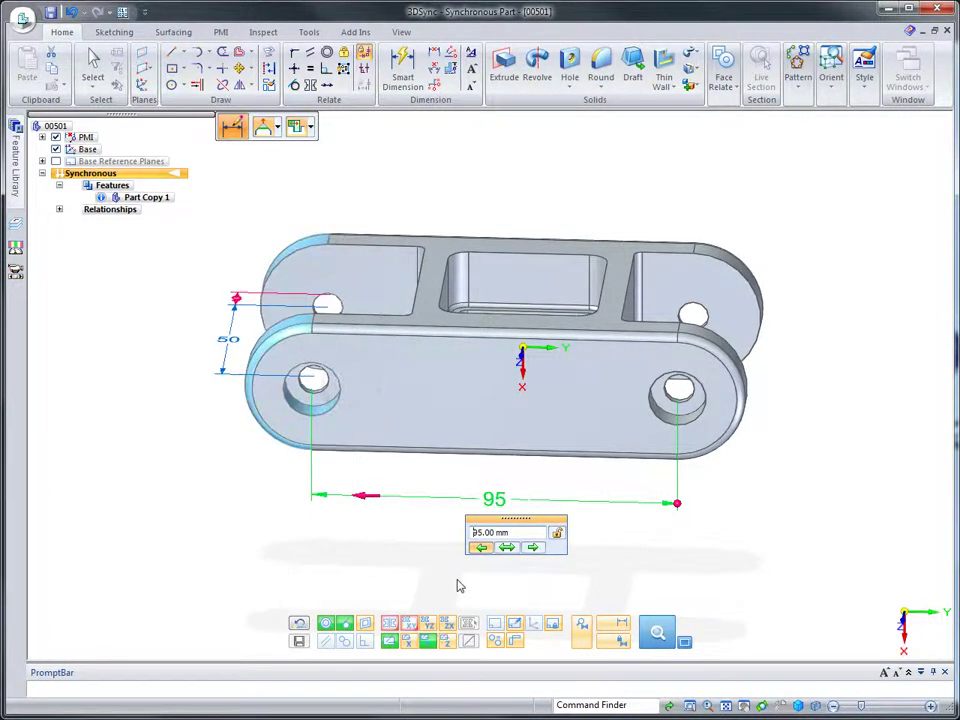
{"action": "left_click", "coordinate": [533, 549]}
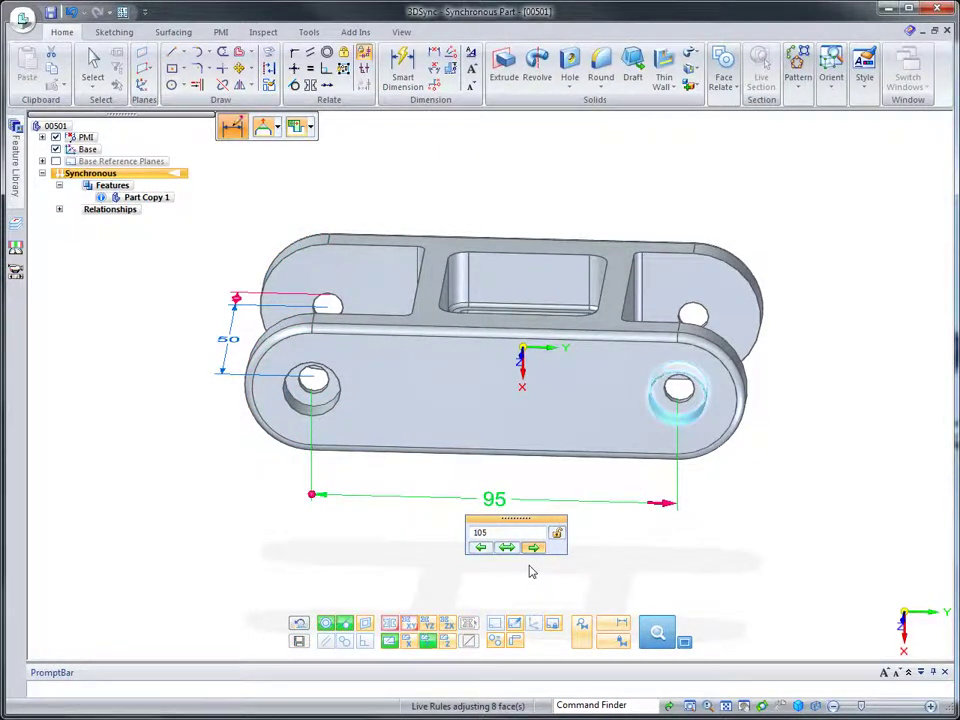
{"action": "key", "text": "Return"}
Set the hole-centre distance to 120 mm with both ends moving symmetrically.
{"action": "left_click", "coordinate": [507, 549]}
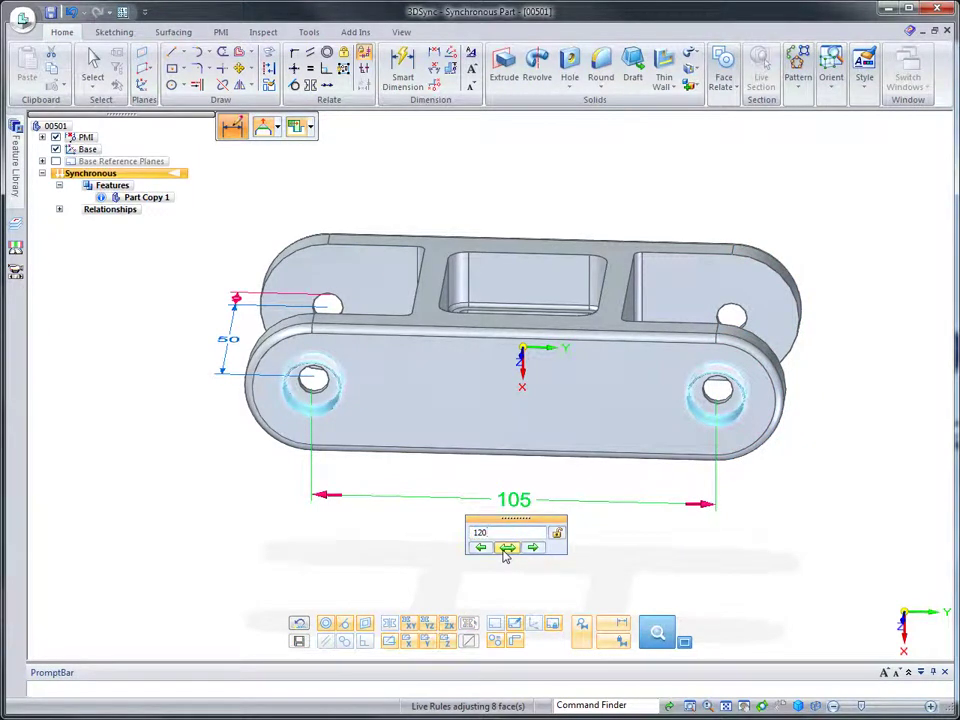
{"action": "key", "text": "Return"}
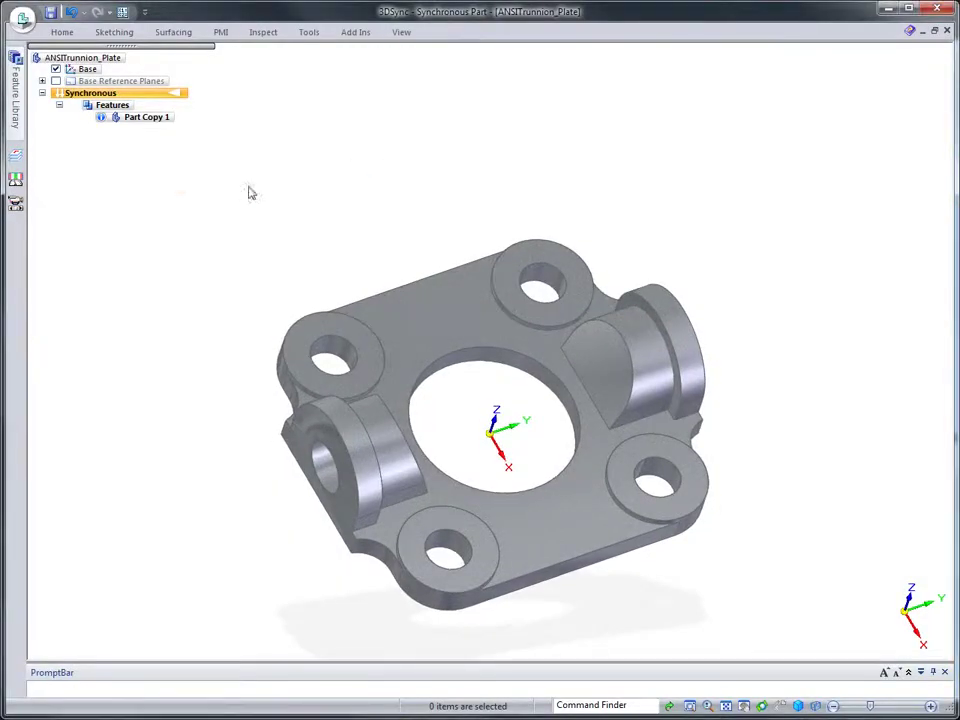
Dimension the distance along Y between the two mounting holes on the trunnion plate's −X side and lock the dimension.
{"action": "left_click", "coordinate": [342, 337]}
{"action": "left_click", "coordinate": [519, 277]}
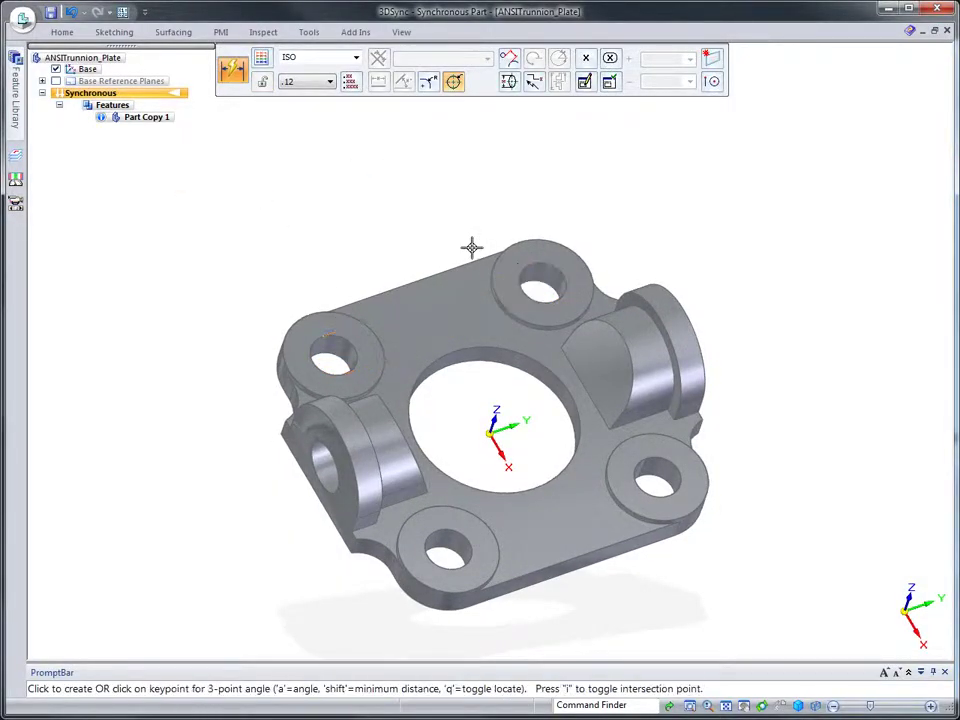
{"action": "left_click", "coordinate": [392, 210]}
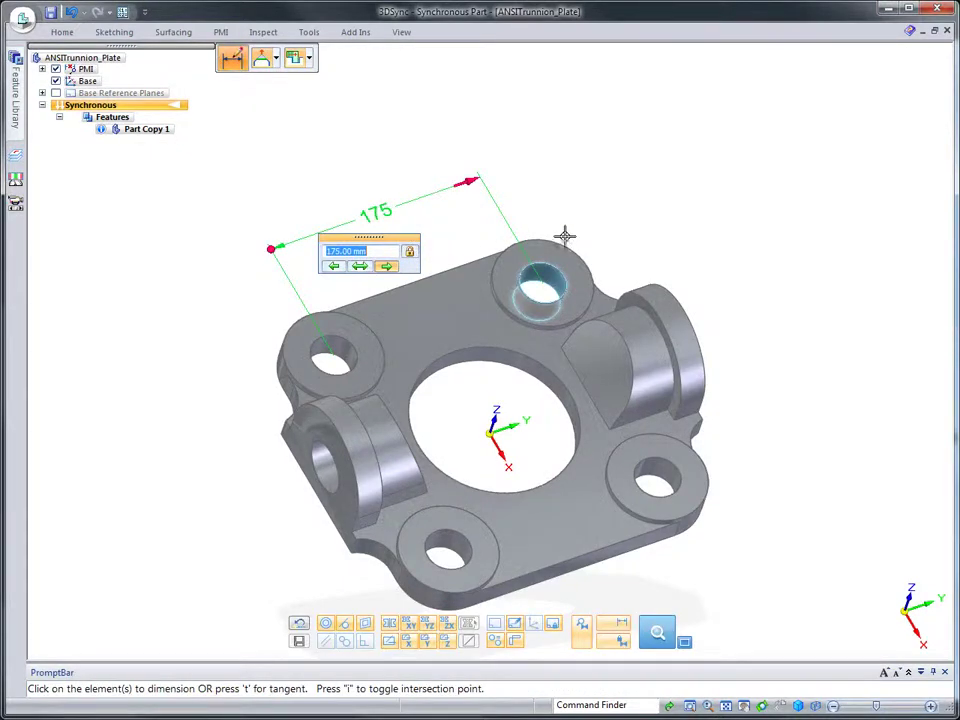
{"action": "key", "text": "Return"}
Dimension the distance along X between the two mounting holes on the trunnion plate's +Y side and lock the dimension.
{"action": "left_click", "coordinate": [543, 267]}
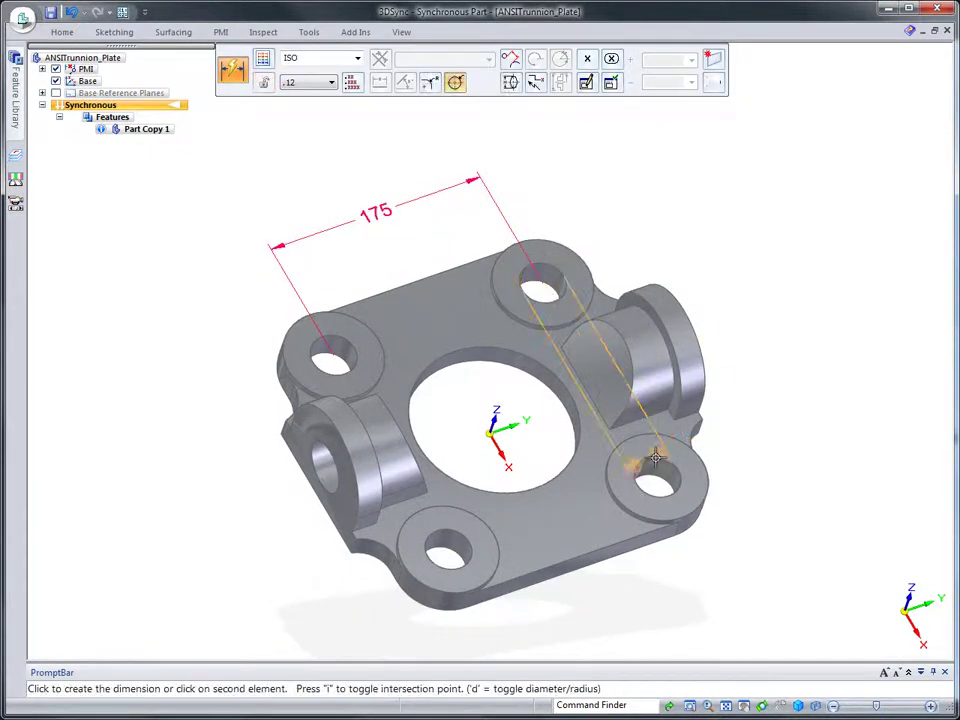
{"action": "left_click", "coordinate": [667, 441]}
{"action": "left_click", "coordinate": [749, 328]}
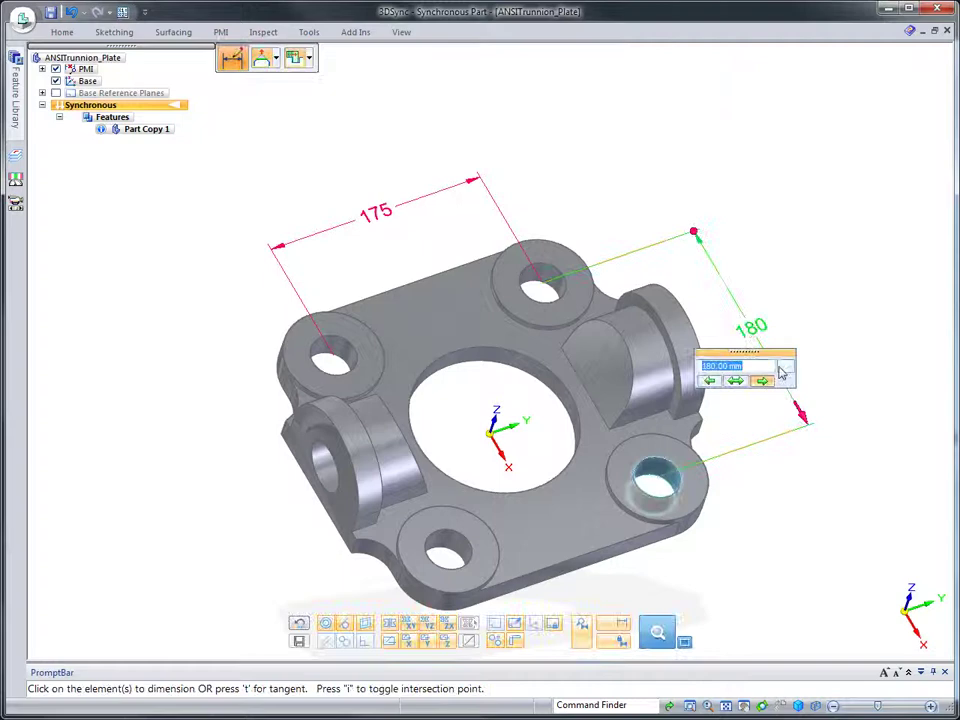
{"action": "key", "text": "Return"}
Dimension the diameter of the mounting hole at the plate's +X +Y corner.
{"action": "middle_click_drag", "start_coordinate": [771, 514], "coordinate": [662, 465]}
{"action": "left_click", "coordinate": [661, 465]}
{"action": "left_click", "coordinate": [741, 556]}
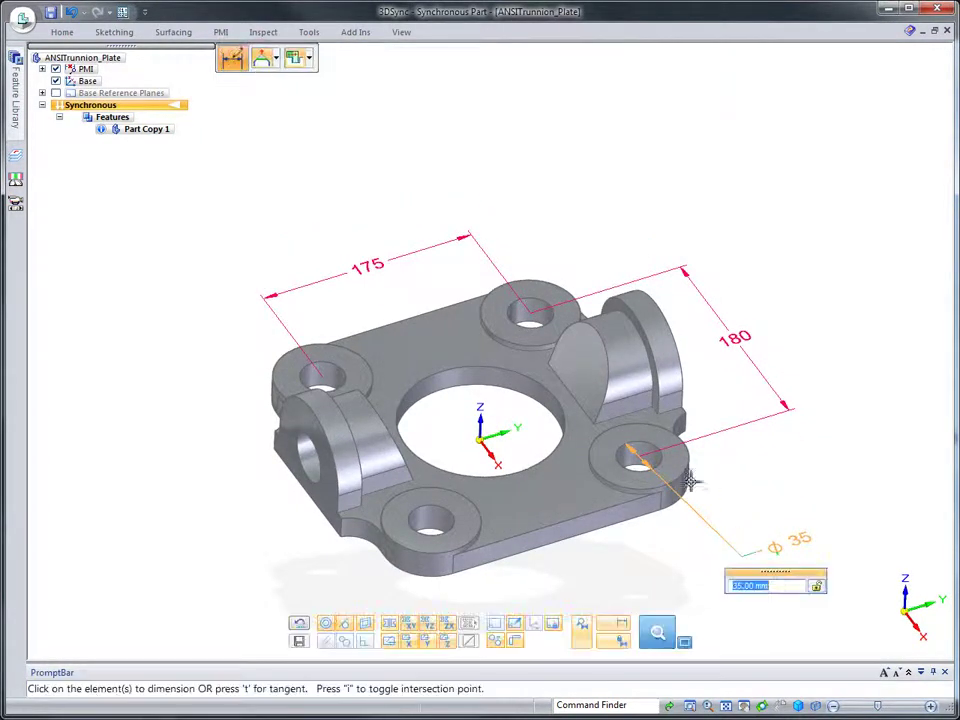
Dimension the height of the boss at the plate's +X +Y corner and set it to 30 mm.
{"action": "left_click", "coordinate": [643, 456]}
{"action": "left_click", "coordinate": [645, 512]}
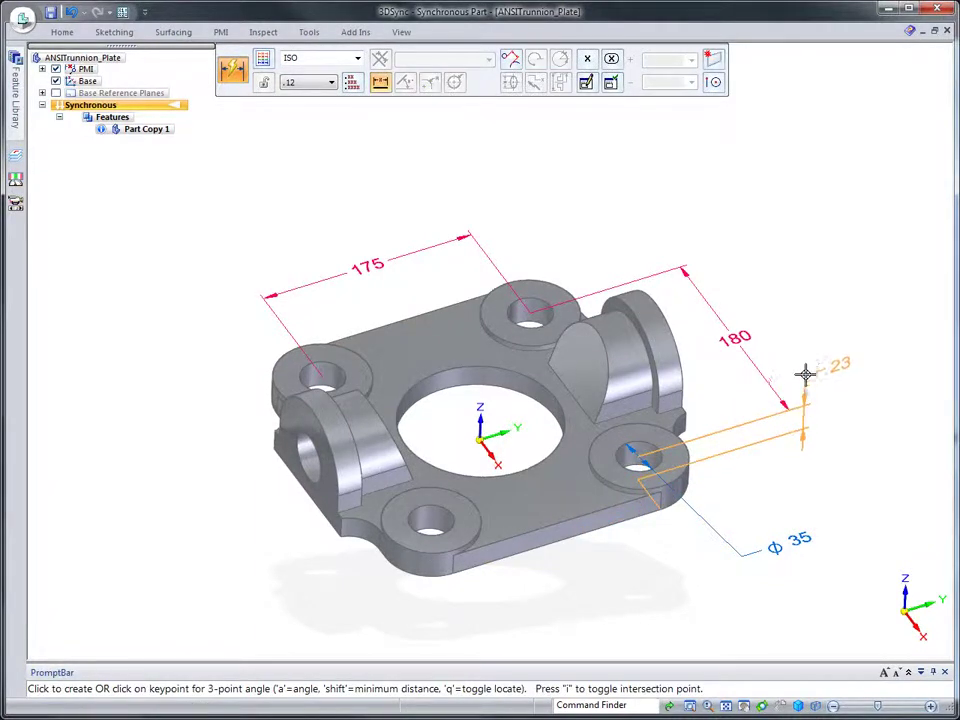
{"action": "left_click", "coordinate": [804, 370]}
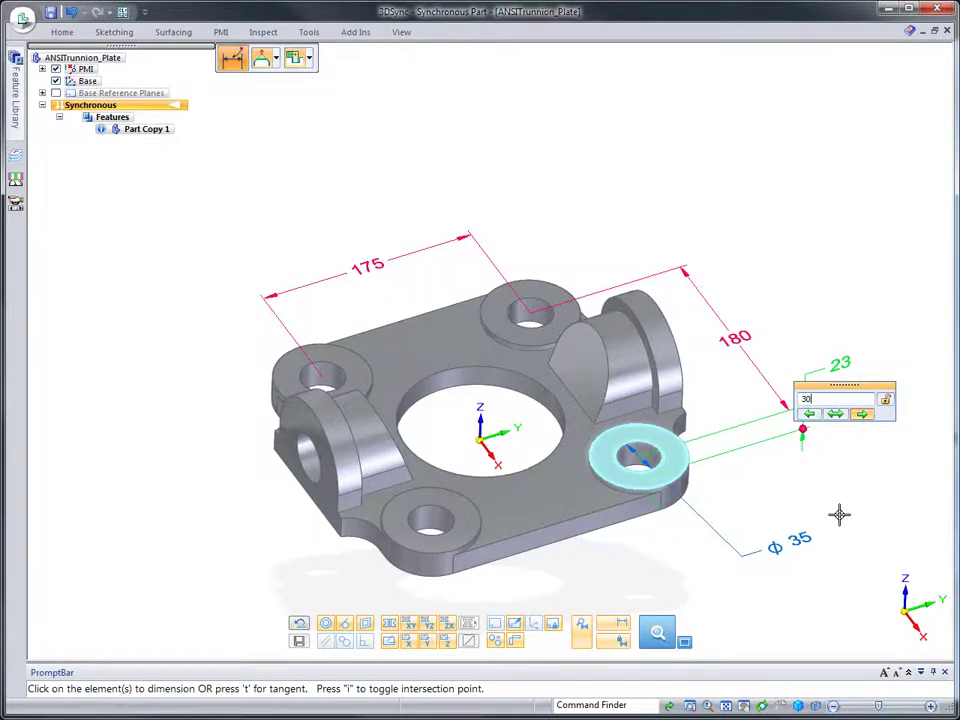
{"action": "key", "text": "Return"}
Drive the mounting-hole spacing along X with the formula Linear_1 +10, referencing the hole spacing along Y.
{"action": "left_click", "coordinate": [651, 275]}
{"action": "right_click", "coordinate": [651, 277]}
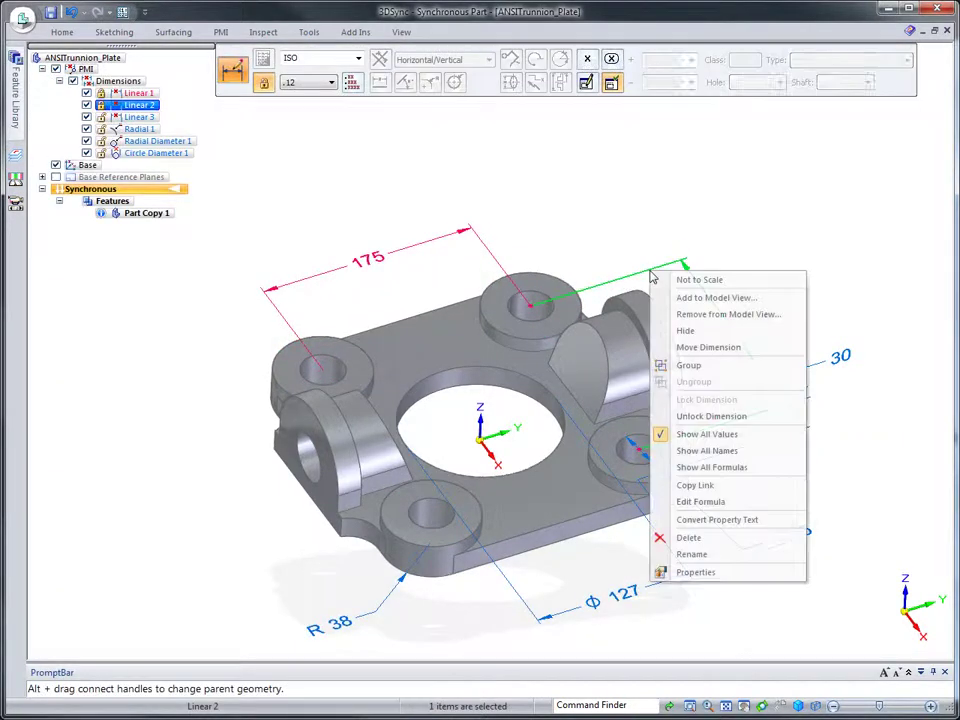
{"action": "left_click", "coordinate": [685, 502]}
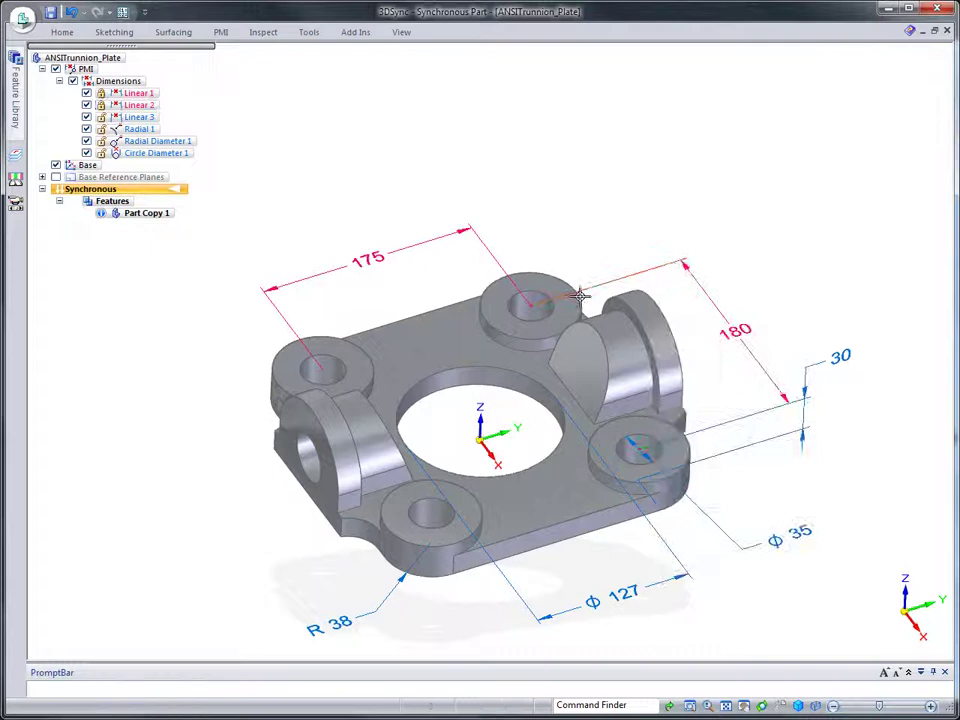
{"action": "left_click", "coordinate": [580, 296]}
{"action": "left_click", "coordinate": [369, 252]}
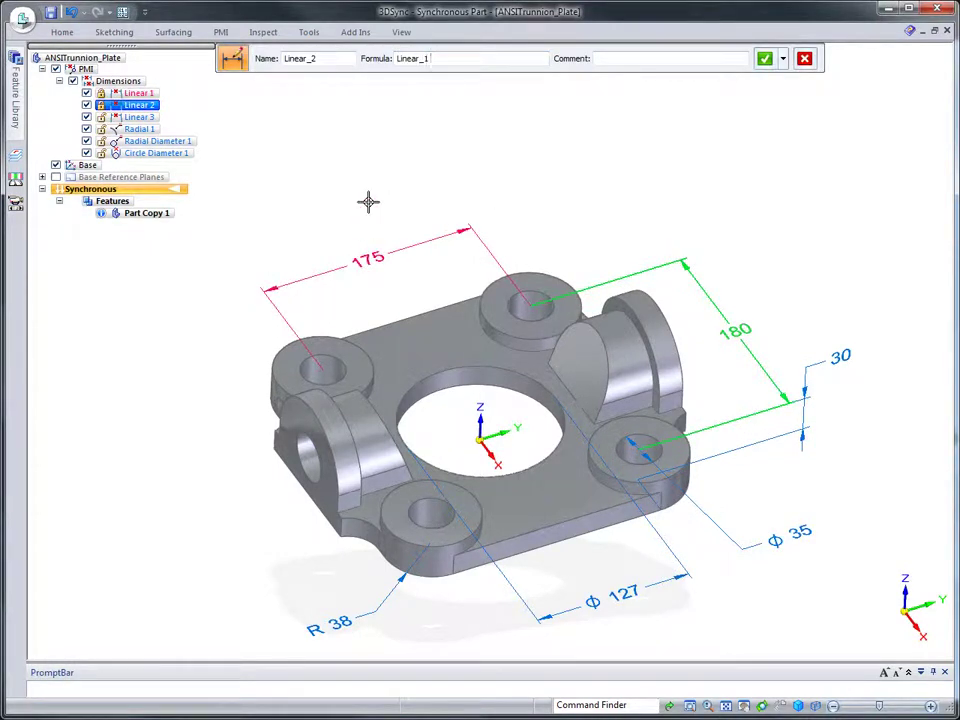
{"action": "key", "text": "Return"}
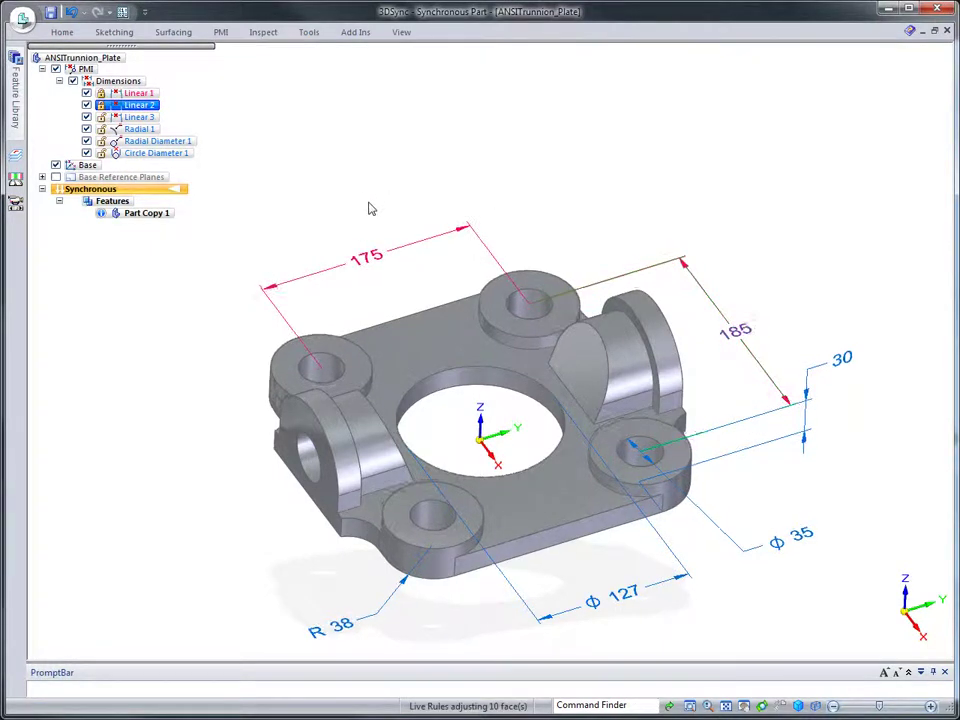
{"action": "key", "text": "Escape"}
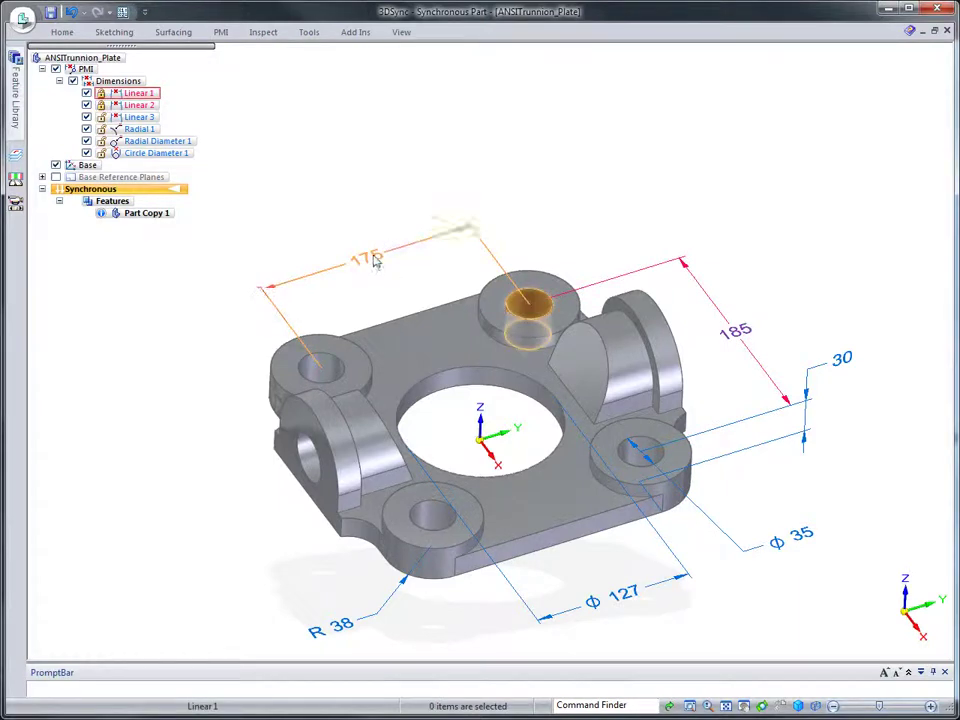
Set the mounting-hole spacing along Y to 200 mm.
{"action": "left_click", "coordinate": [370, 255]}
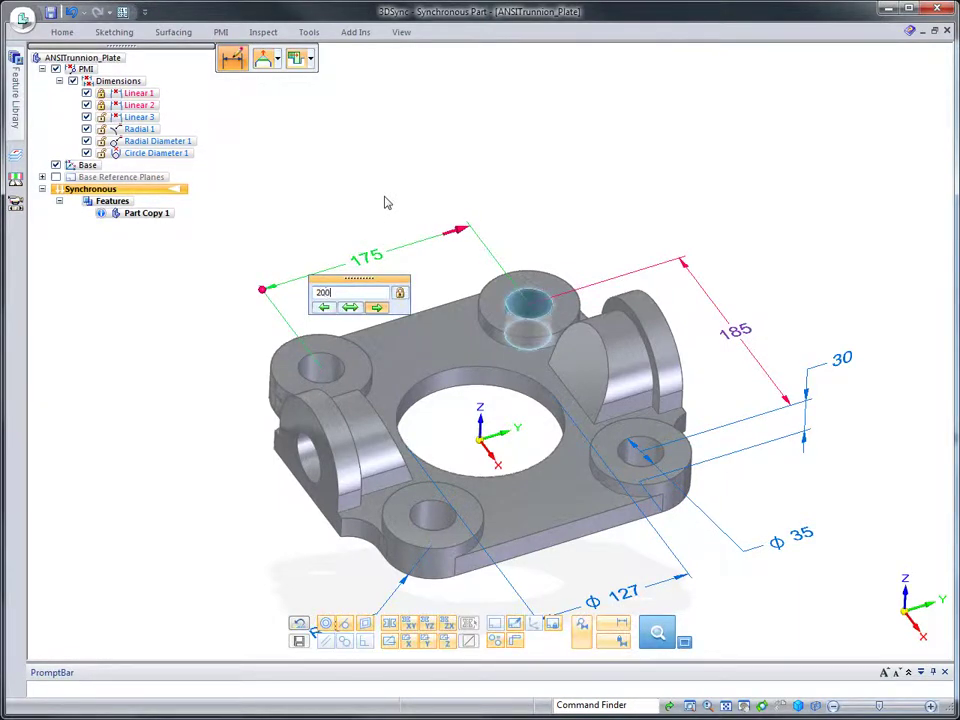
{"action": "type", "text": "200"}
{"action": "key", "text": "Return"}
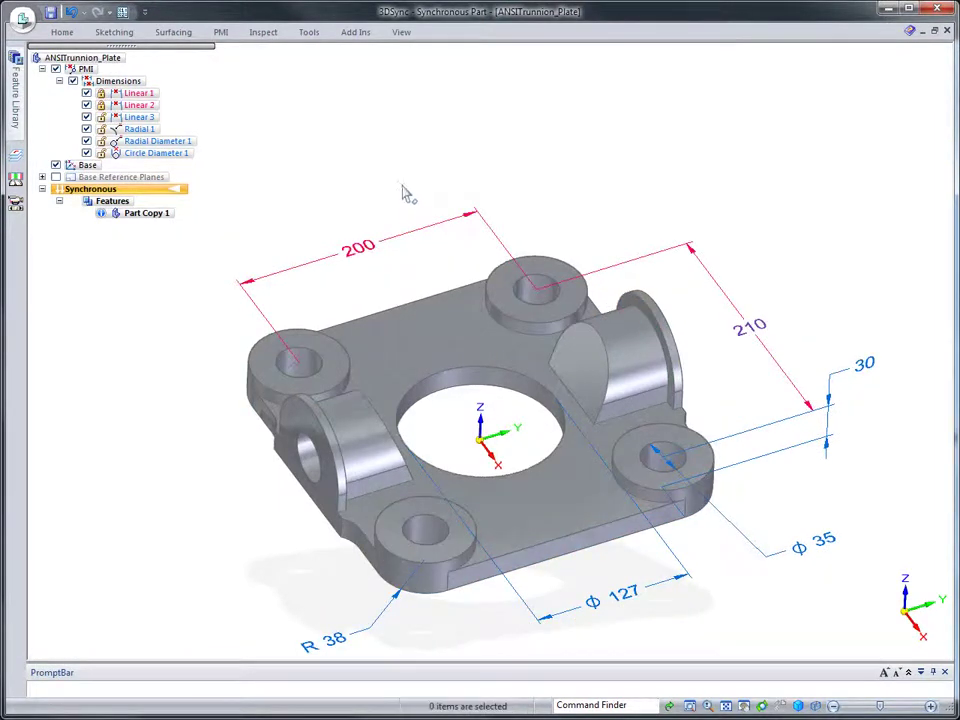
Set the central hole's diameter to 135 mm through the Variable Table and close the table.
{"action": "left_click", "coordinate": [122, 11]}
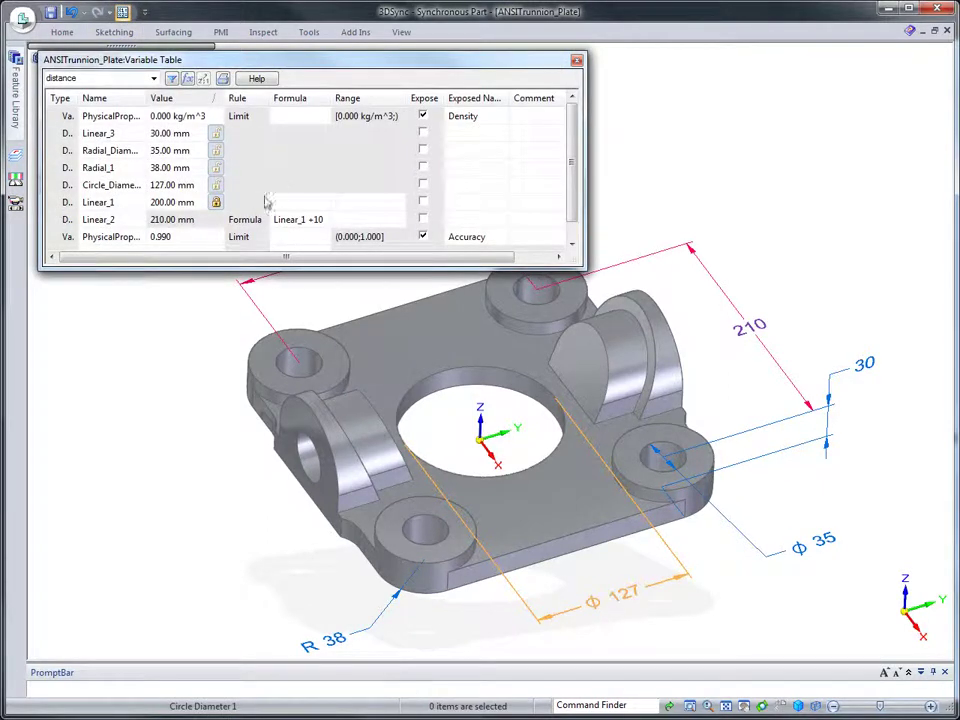
{"action": "left_click", "coordinate": [172, 185]}
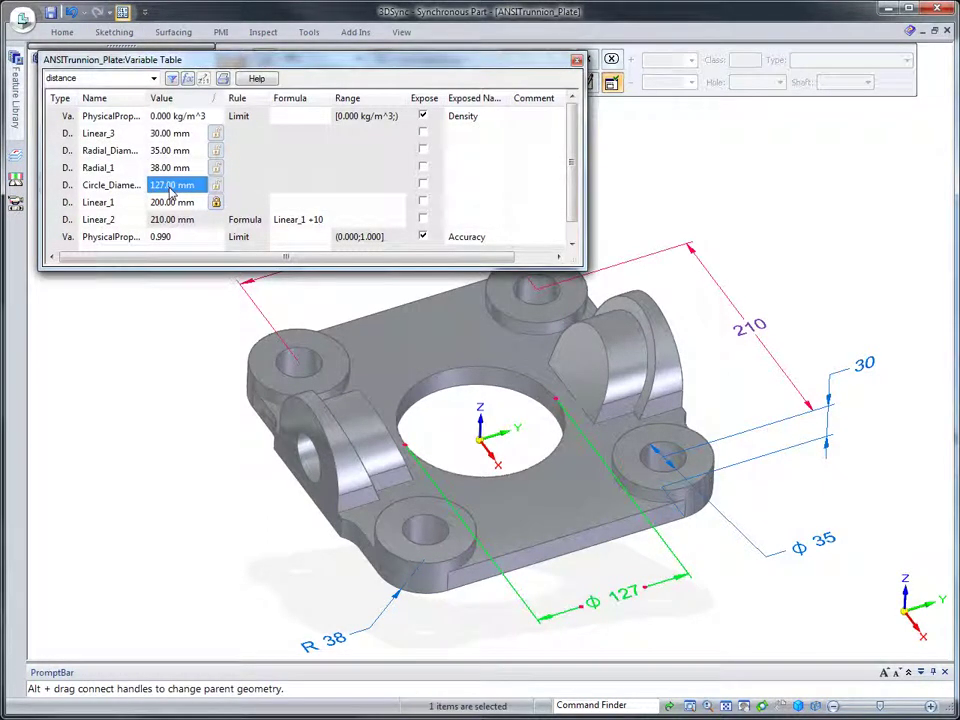
{"action": "left_click", "coordinate": [172, 188]}
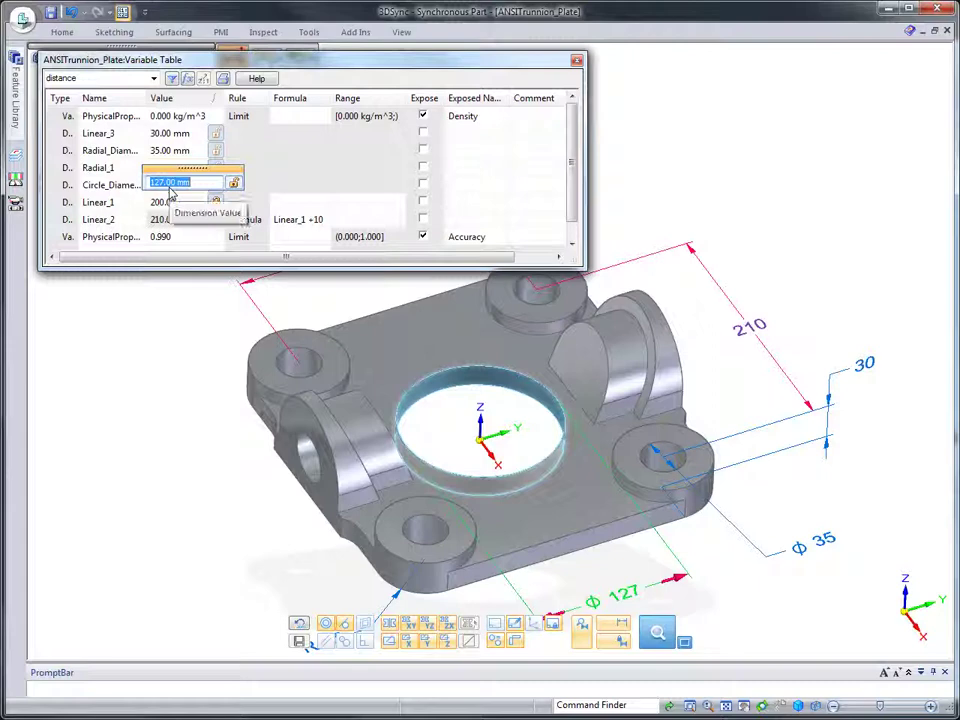
{"action": "type", "text": "135"}
{"action": "key", "text": "Return"}
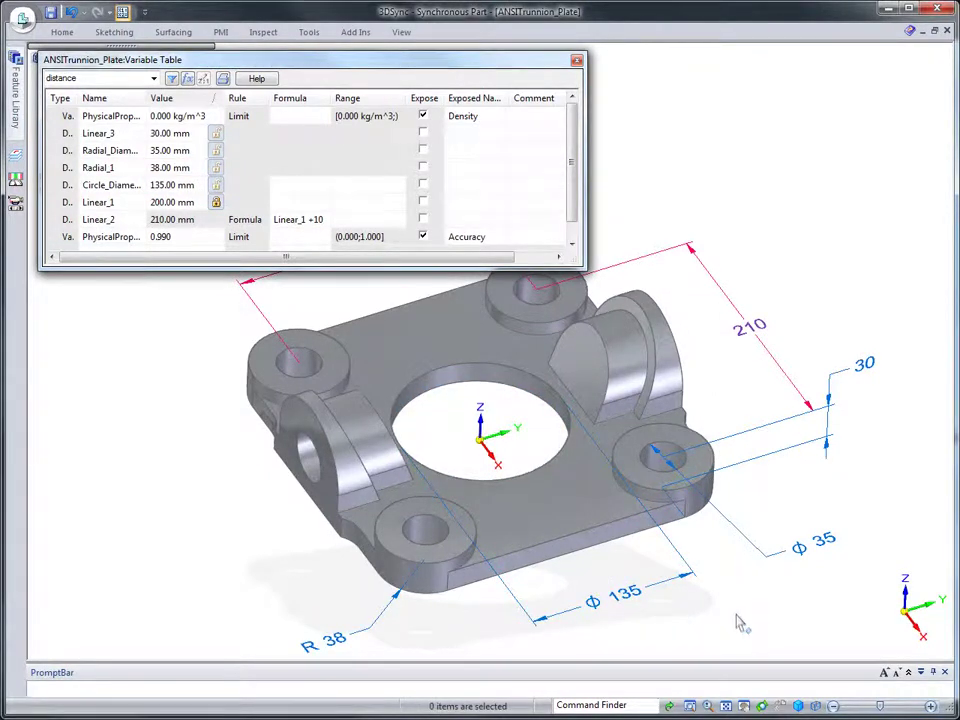
{"action": "left_click", "coordinate": [577, 62]}
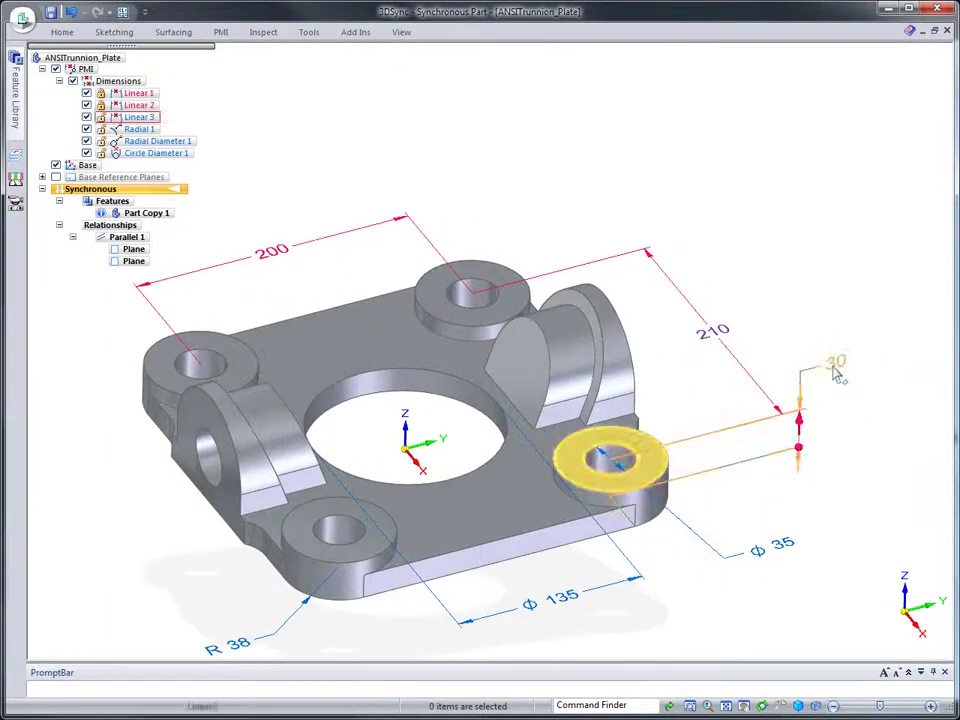
Raise the corner boss height to 40.5 mm in the open dimension edit, with the YZ symmetry live rule turned off.
{"action": "left_click", "coordinate": [829, 398]}
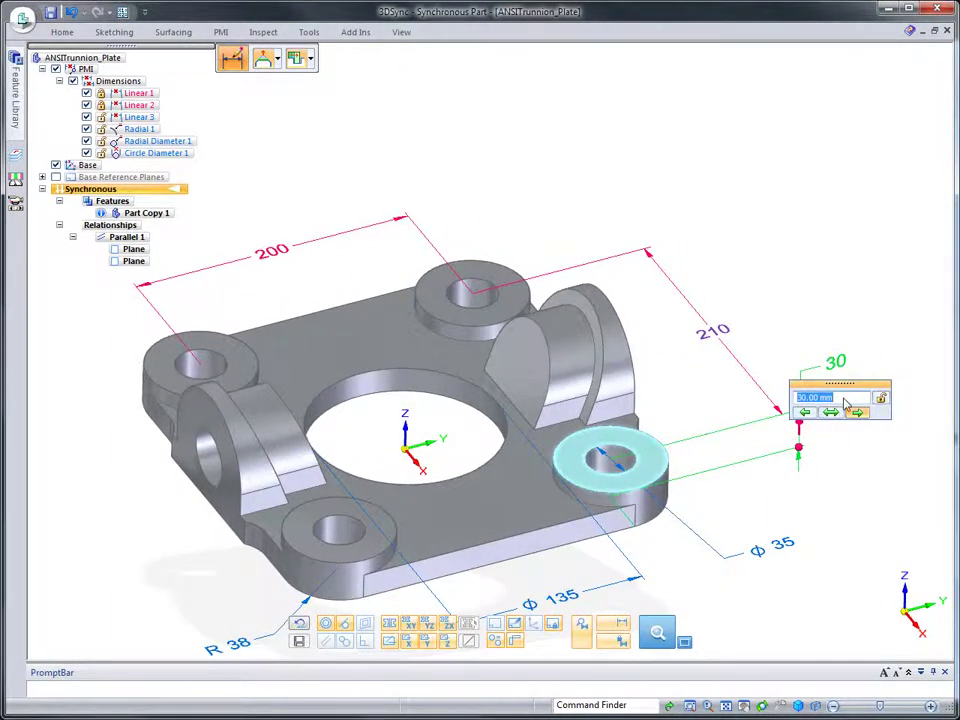
{"action": "scroll", "coordinate": [845, 401], "scroll_direction": "up", "scroll_amount": 3}
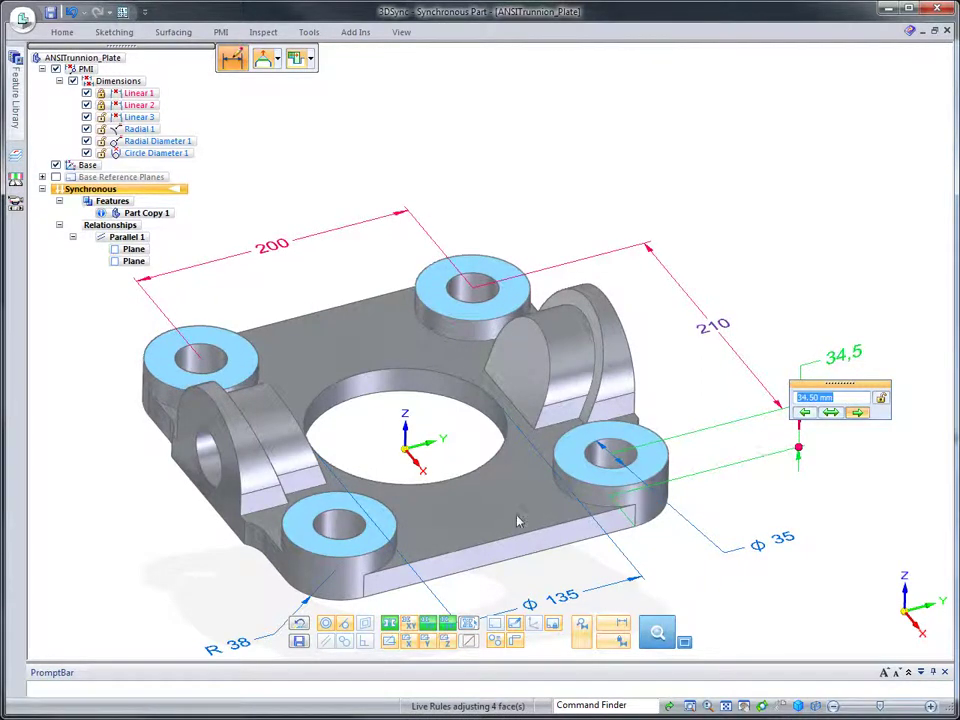
{"action": "left_click", "coordinate": [428, 621]}
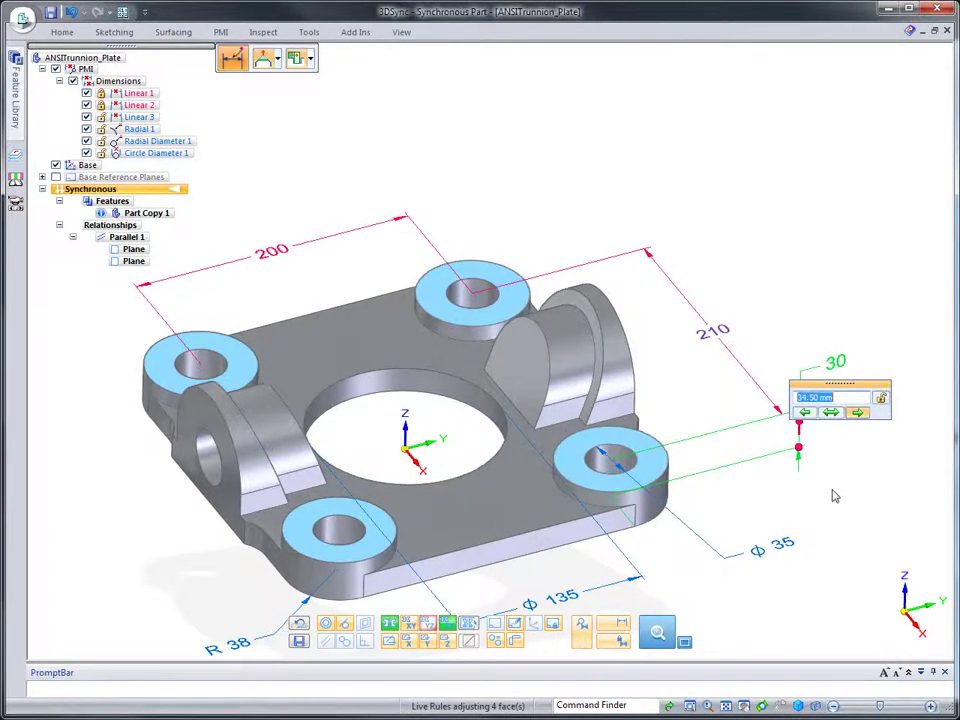
{"action": "scroll", "coordinate": [831, 476], "scroll_direction": "up", "scroll_amount": 3}
{"action": "scroll", "coordinate": [831, 474], "scroll_direction": "up", "scroll_amount": 1}
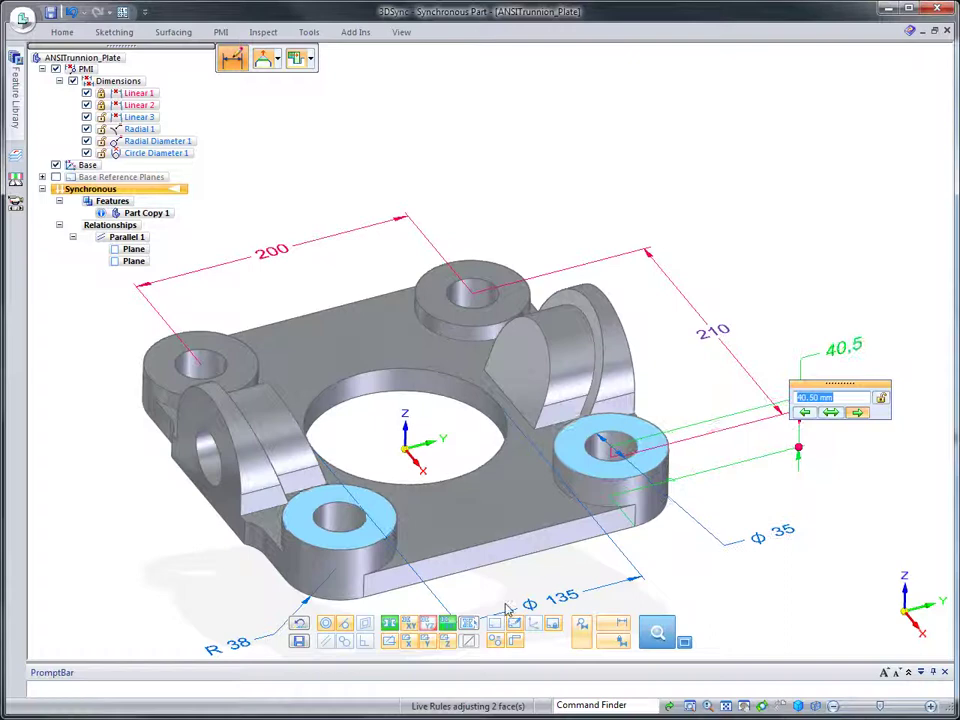
Try raising the boss height to 46.5 mm with YZ symmetry turned back on and ZX symmetry turned off.
{"action": "left_click", "coordinate": [428, 624]}
{"action": "left_click", "coordinate": [447, 624]}
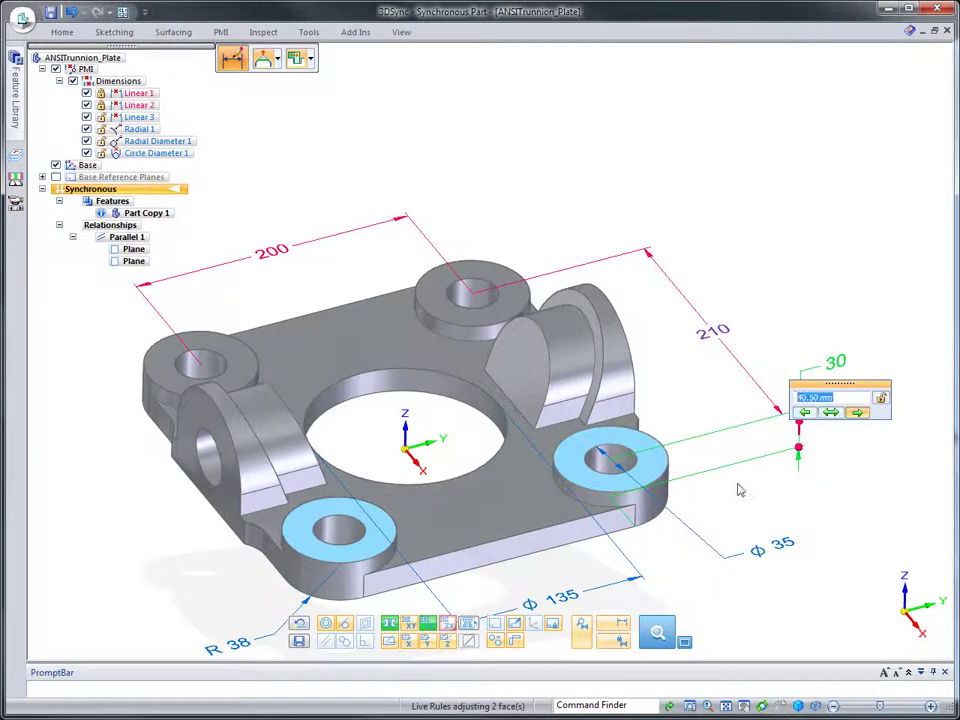
{"action": "scroll", "coordinate": [835, 408], "scroll_direction": "up", "scroll_amount": 11}
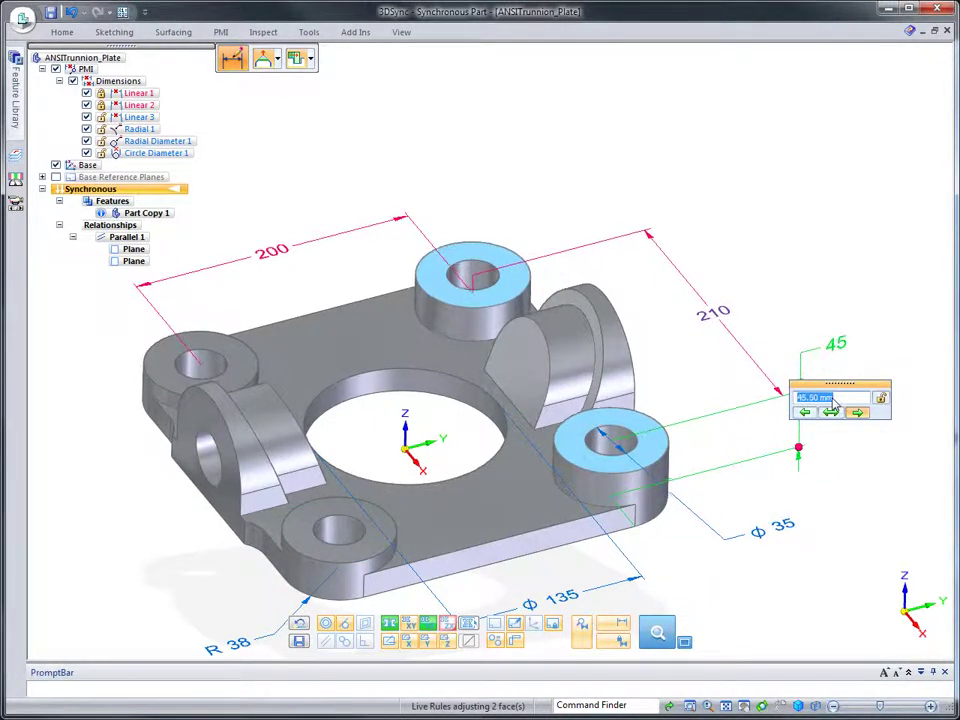
Turn off the symmetry live rules and set the height of the +X +Y corner boss to 50 mm.
{"action": "left_click", "coordinate": [433, 628]}
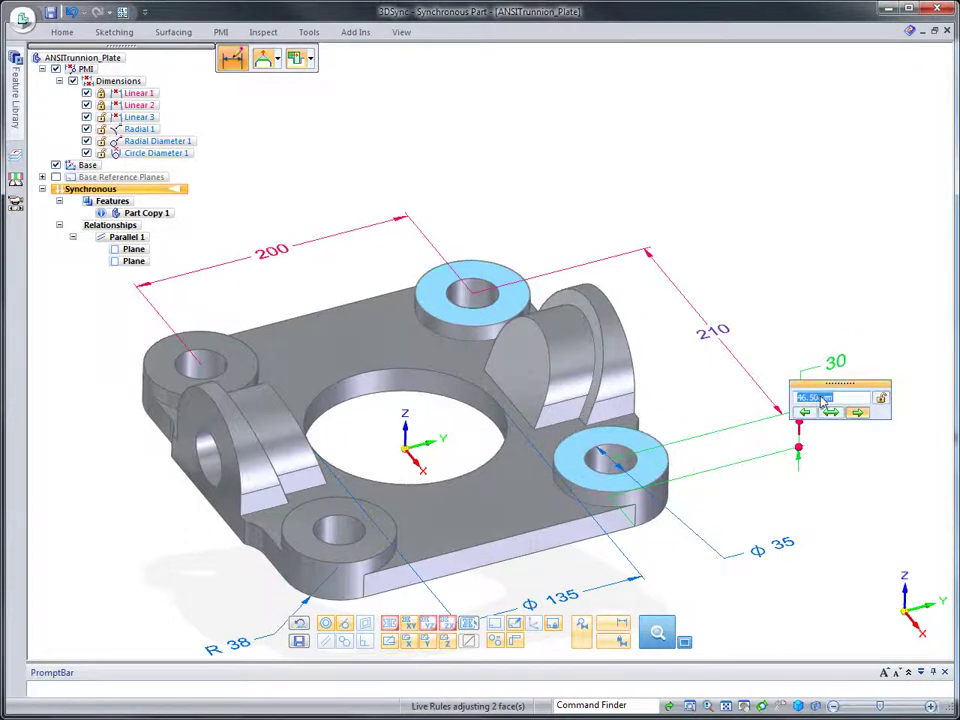
{"action": "scroll", "coordinate": [823, 400], "scroll_direction": "up", "scroll_amount": 14}
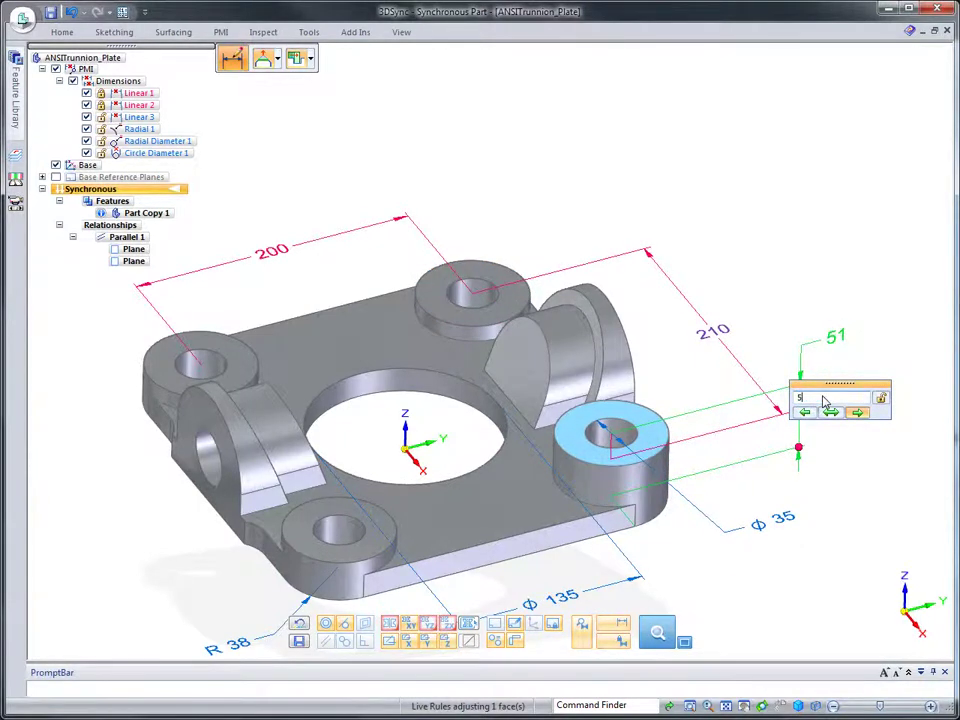
{"action": "type", "text": "0"}
{"action": "key", "text": "Return"}
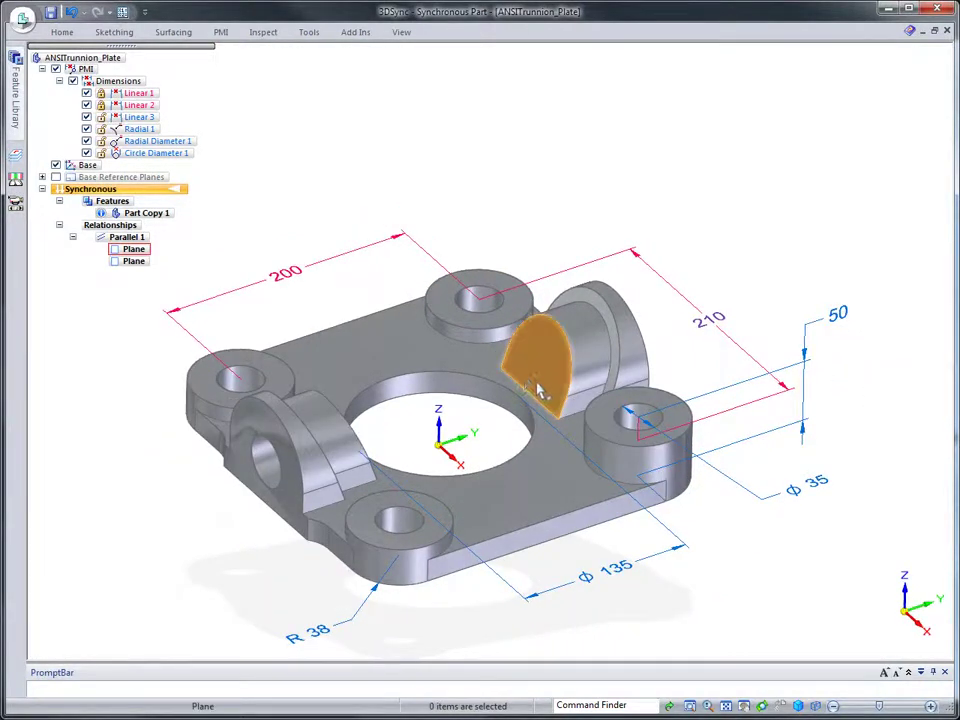
Move the inner planar face of the +Y trunnion lug about 45 mm inward over the central hole and switch the move's precedence option.
{"action": "left_click", "coordinate": [540, 391]}
{"action": "left_click", "coordinate": [533, 384]}
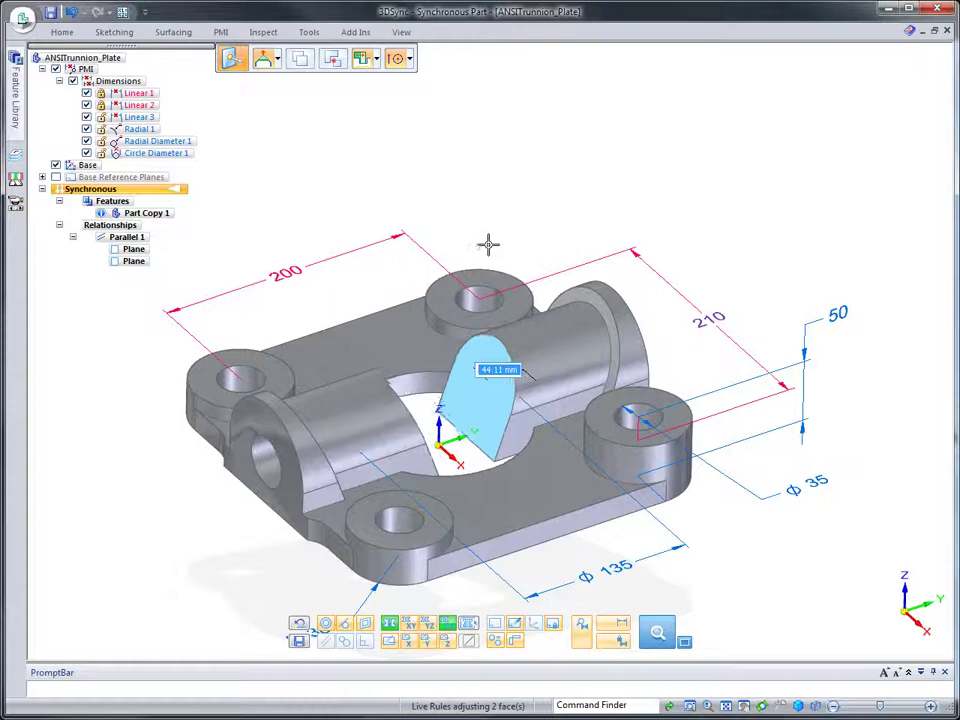
{"action": "left_click", "coordinate": [371, 60]}
{"action": "left_click", "coordinate": [390, 95]}
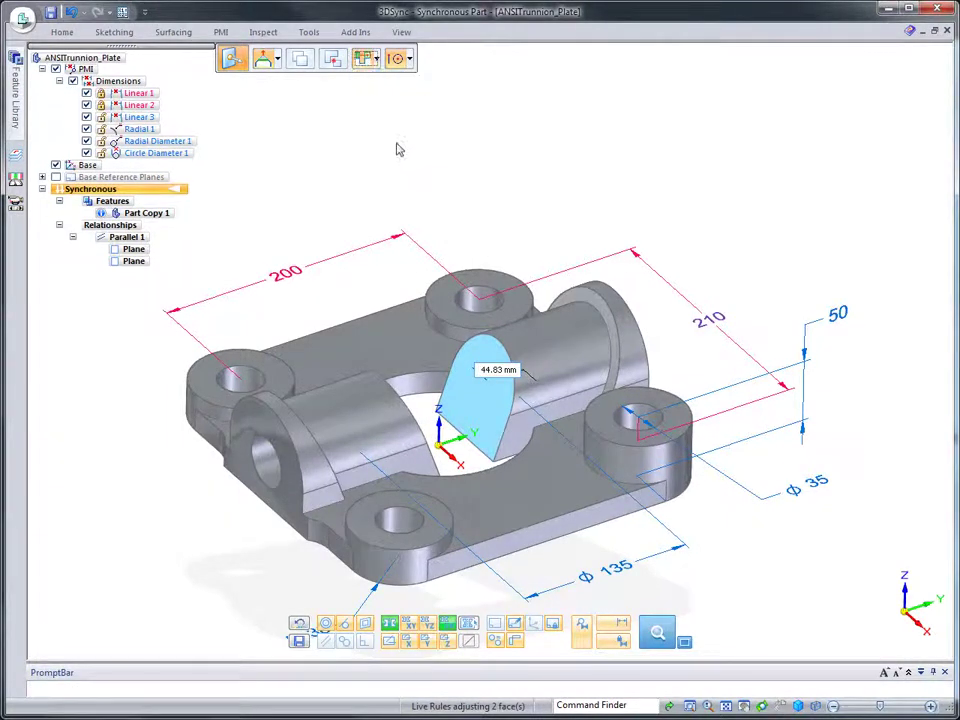